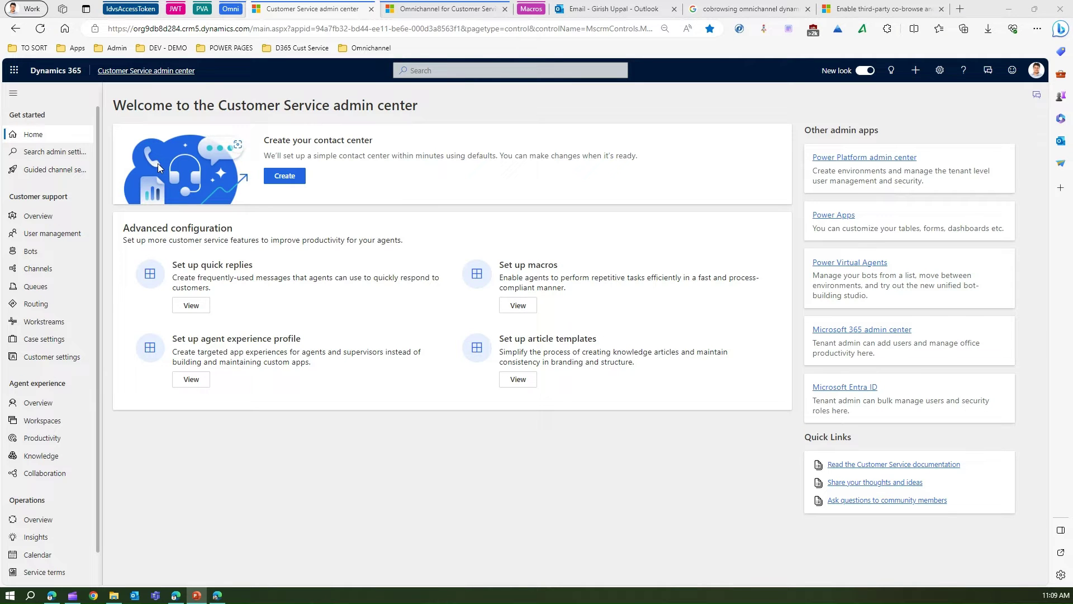
# Open the first chat channel under Chat for editing and show its User features tab
pyautogui.click(58, 269)
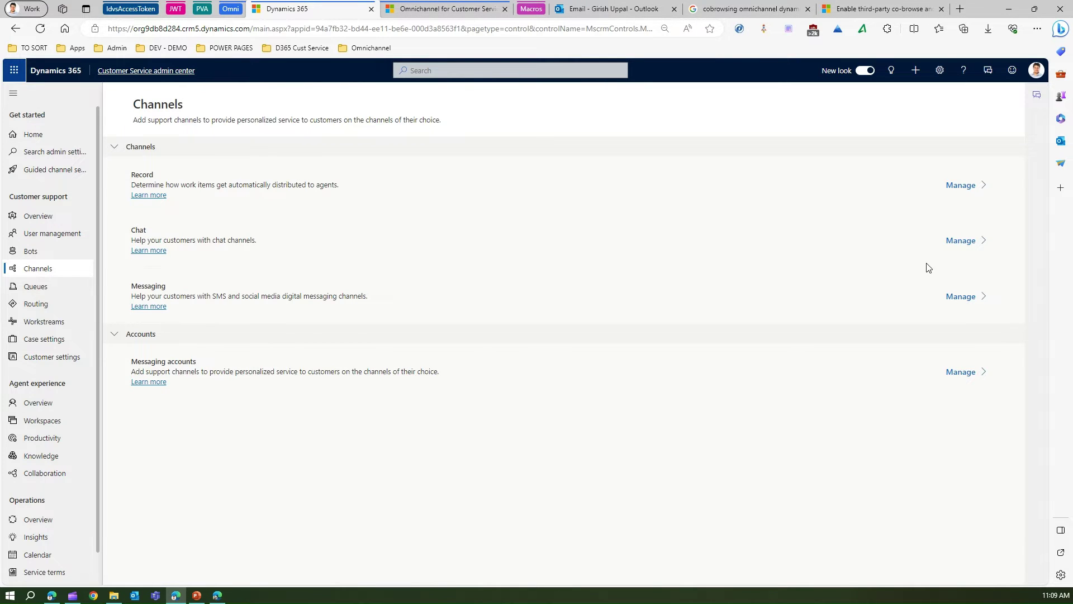
pyautogui.click(957, 242)
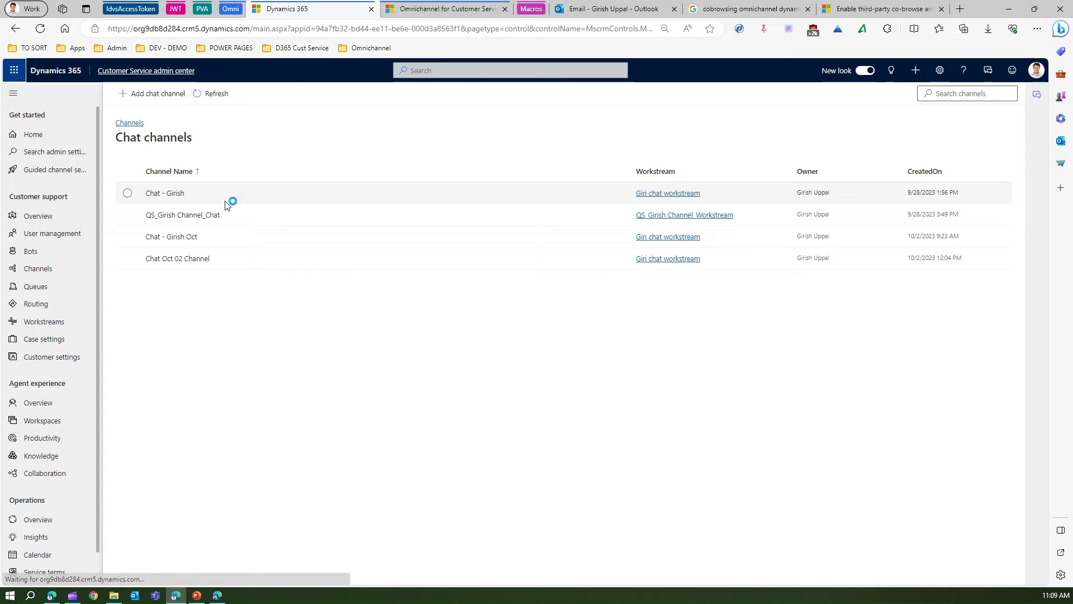
pyautogui.click(134, 196)
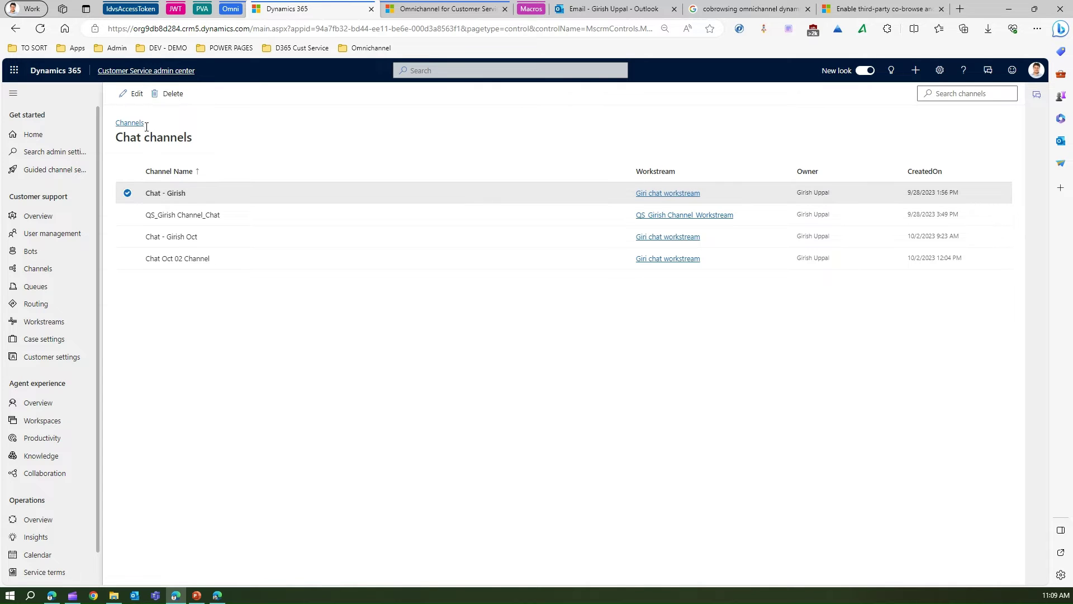
pyautogui.click(133, 96)
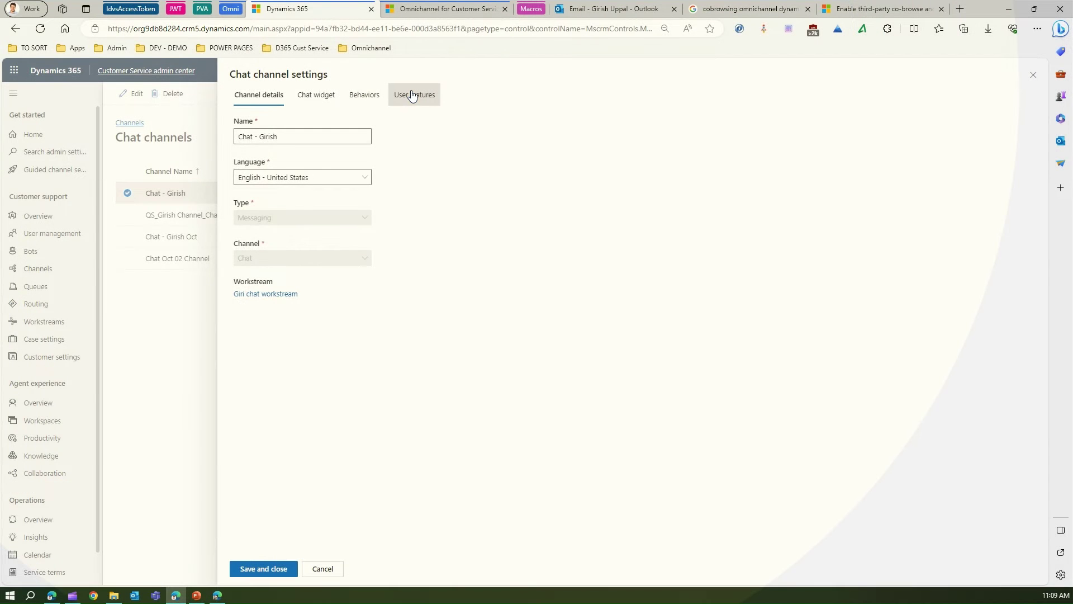
pyautogui.click(411, 95)
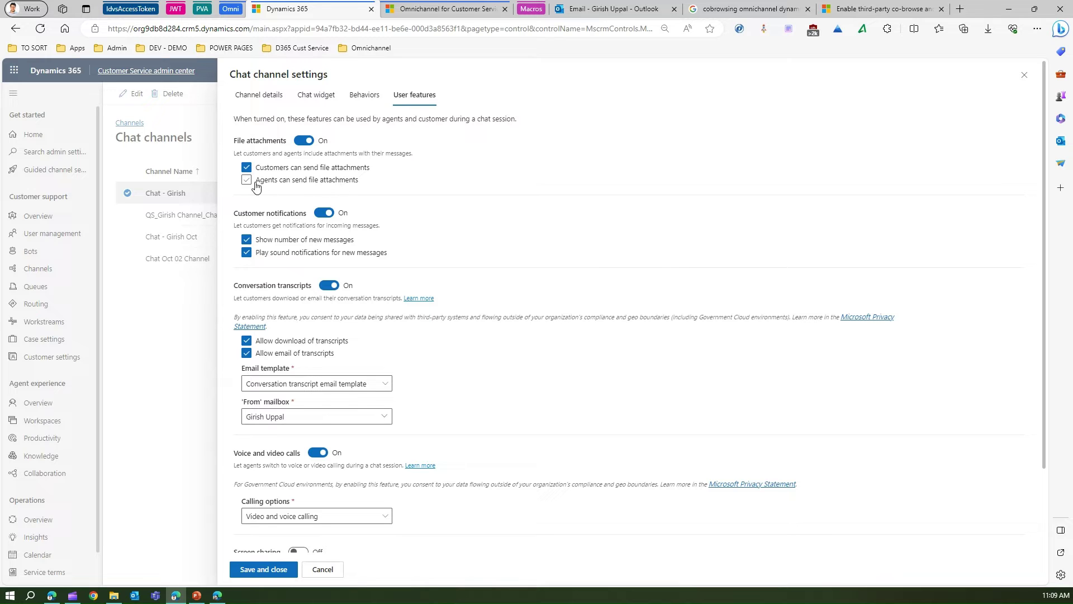
# Let both customers and agents send file attachments, and keep transcript emailing enabled
pyautogui.click(246, 180)
pyautogui.click(247, 169)
pyautogui.click(247, 356)
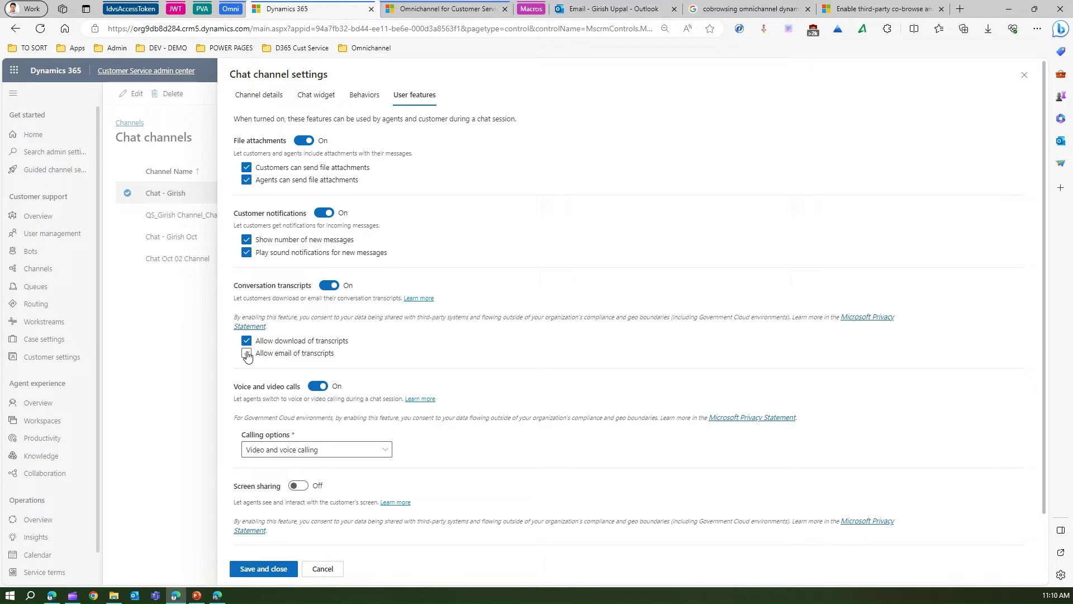
pyautogui.click(247, 354)
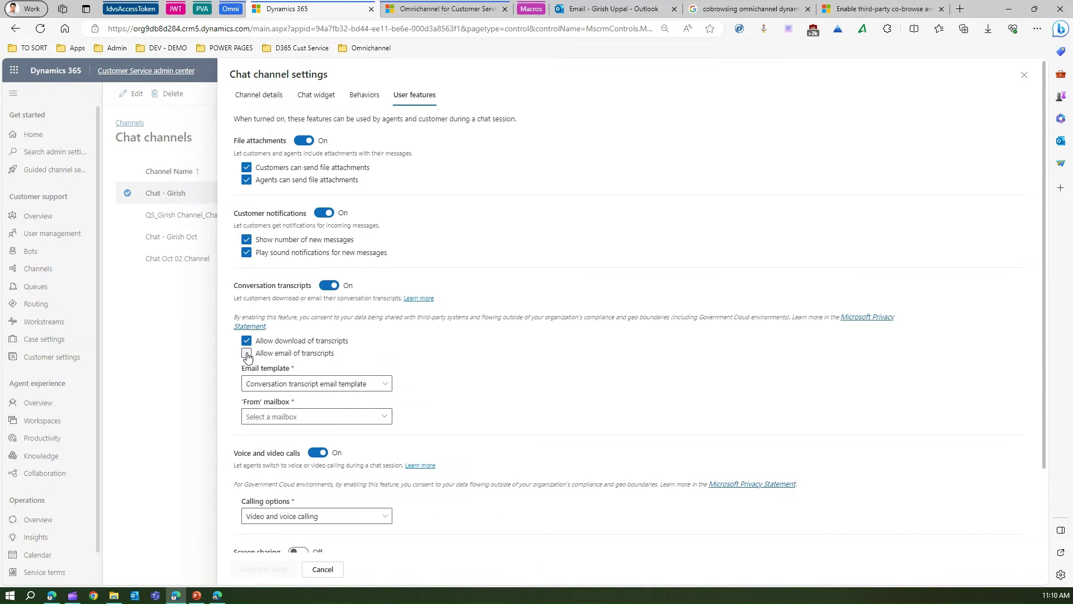
# Keep the conversation transcript email template and send transcripts from the user's own mailbox
pyautogui.click(388, 385)
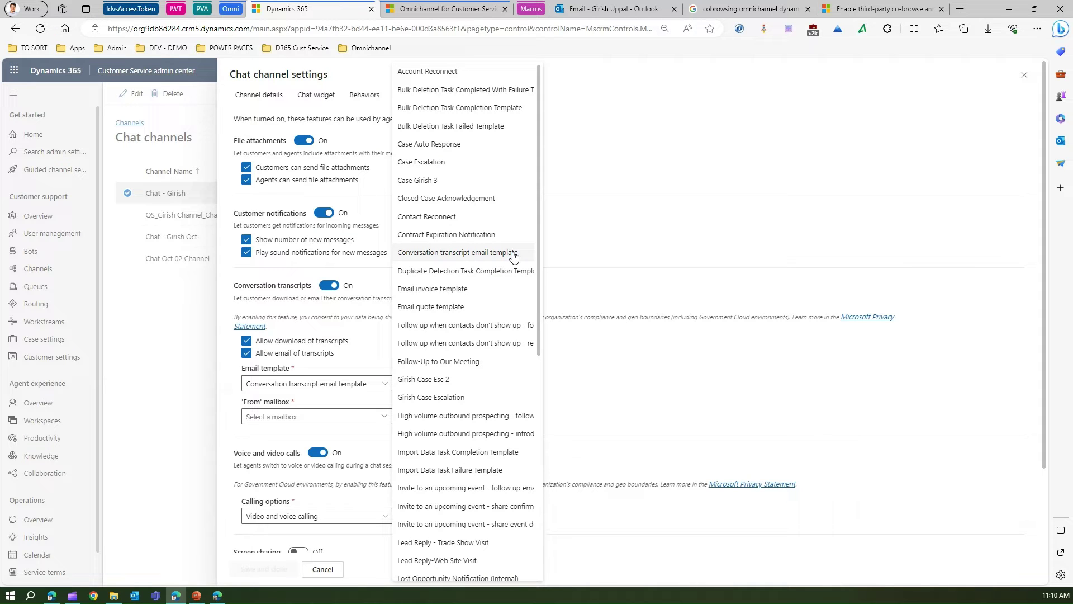
pyautogui.click(590, 262)
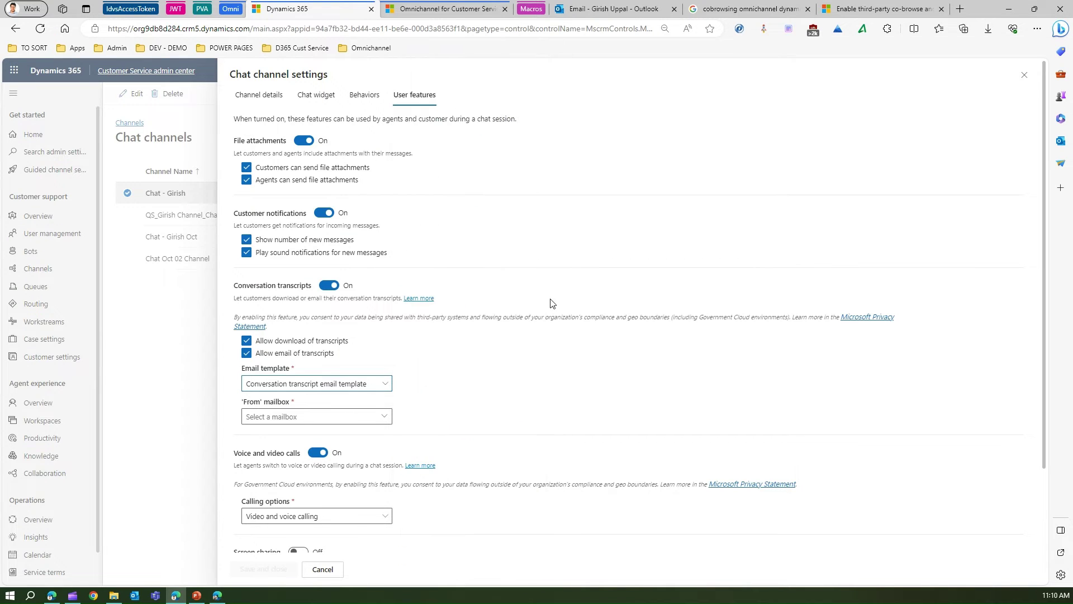
pyautogui.click(390, 418)
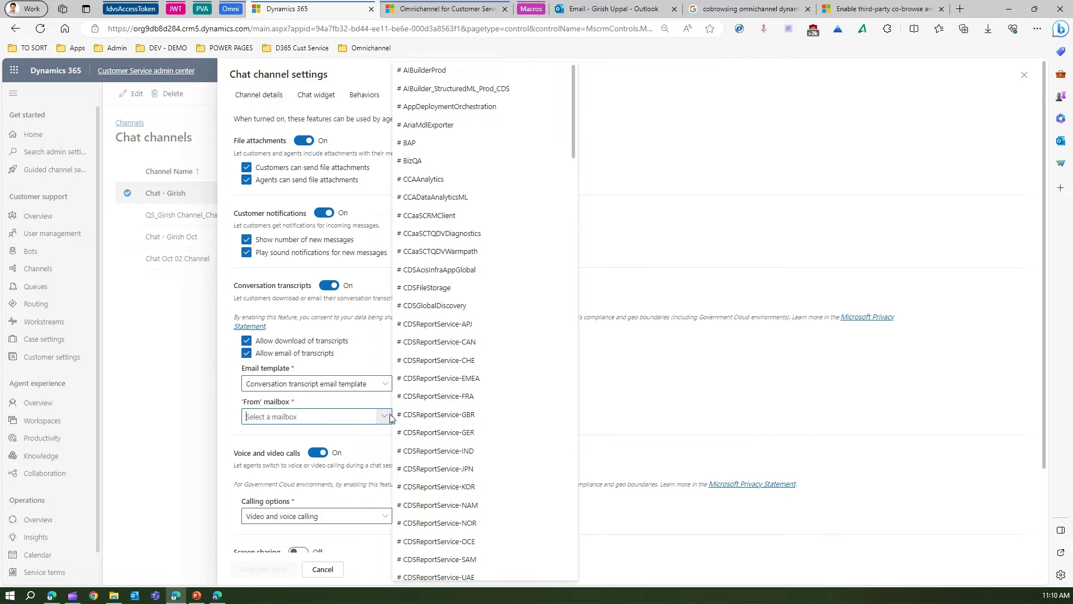
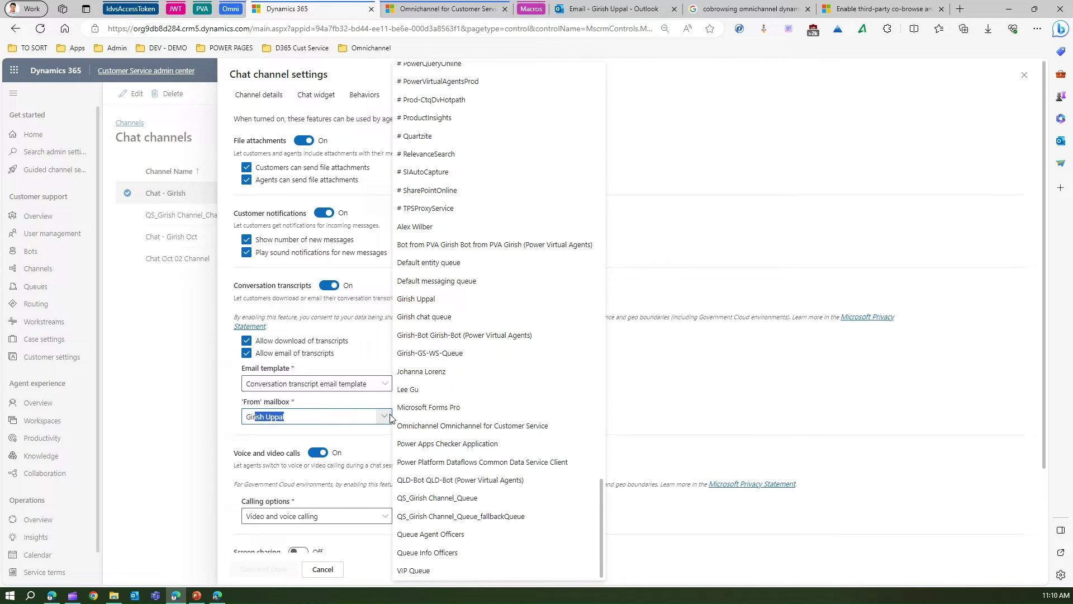
pyautogui.click(436, 301)
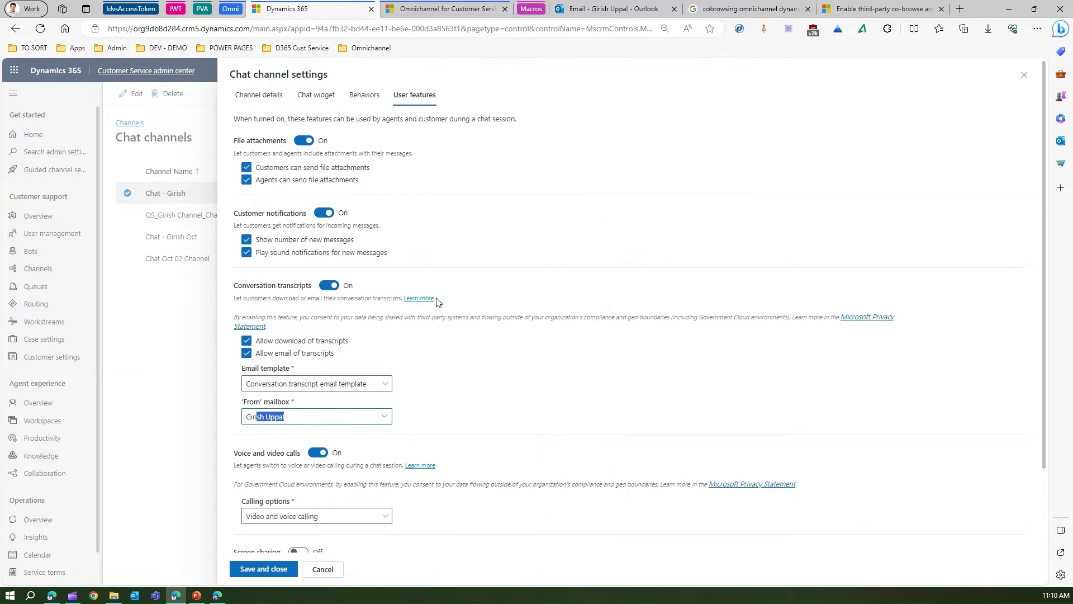
pyautogui.click(424, 428)
# Keep Video and voice calling as the calling option, then view the third-party co-browse article
pyautogui.scroll(-3, 328, 483)
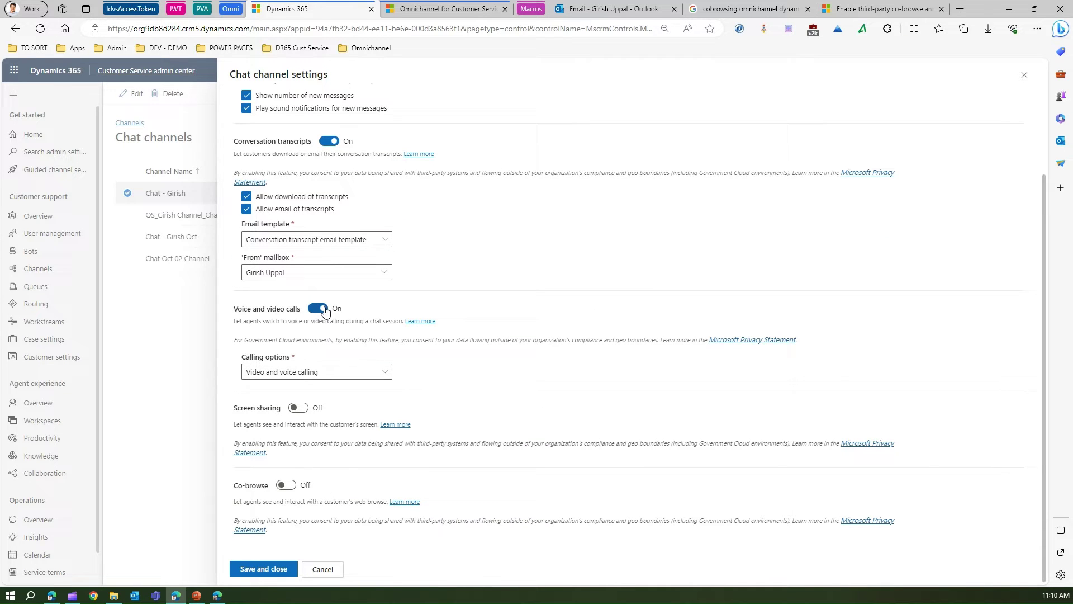
pyautogui.click(383, 372)
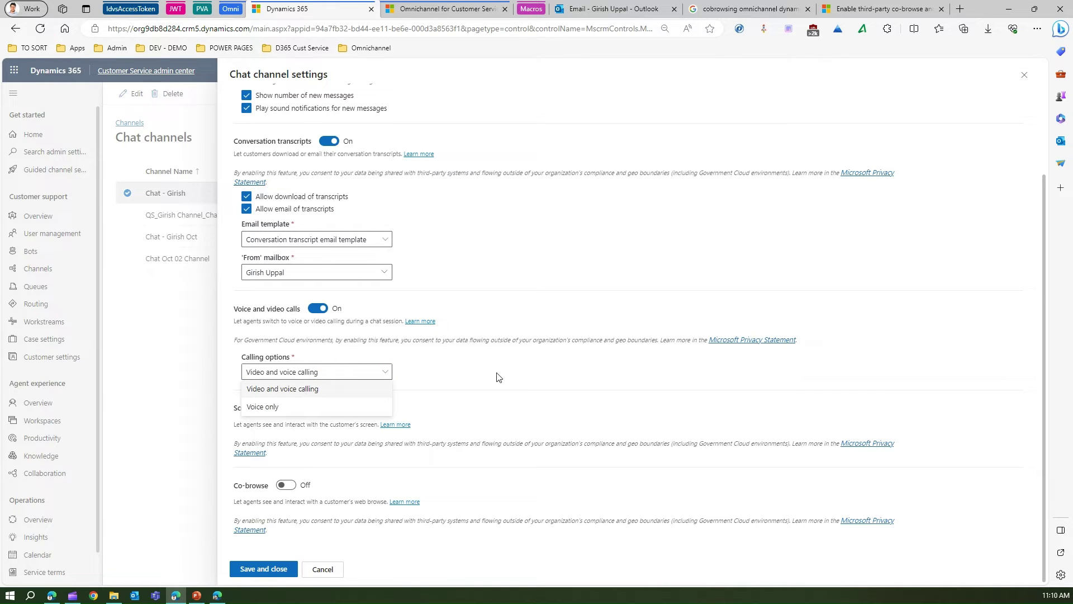
pyautogui.click(456, 403)
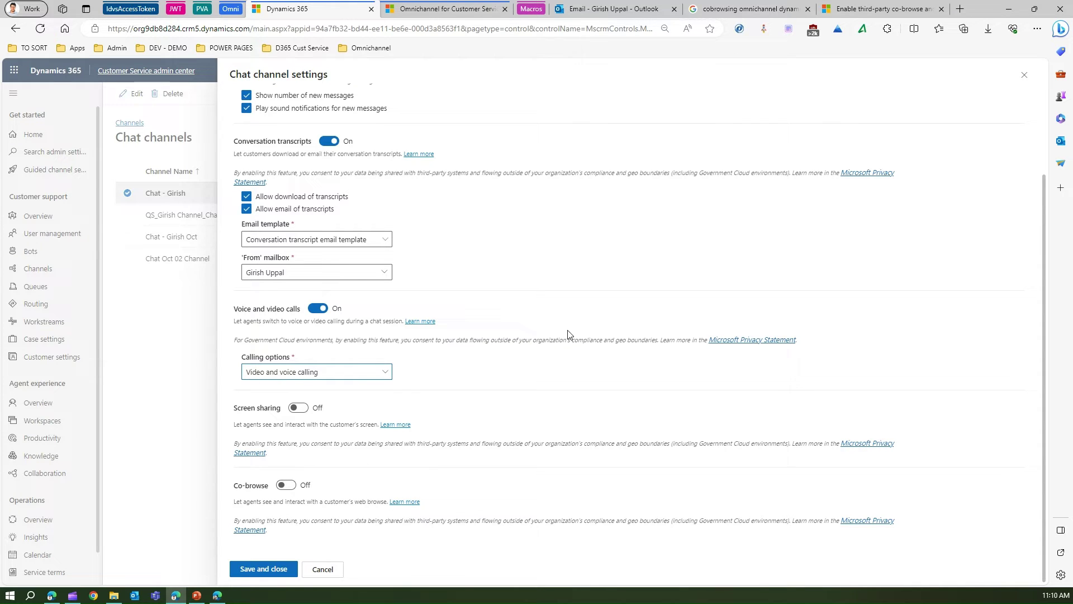
pyautogui.click(859, 12)
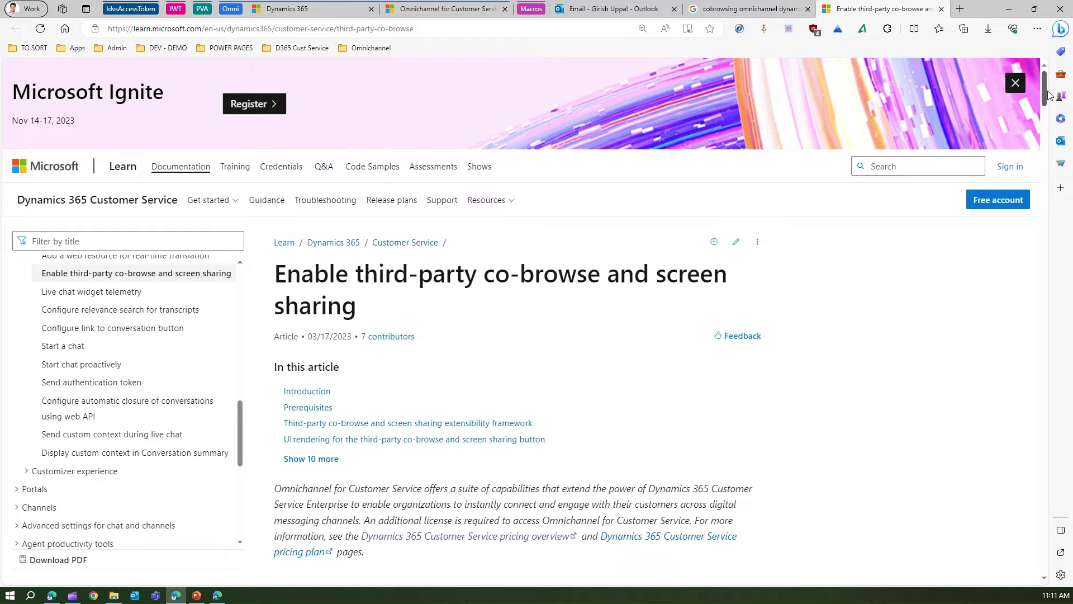
pyautogui.moveTo(1049, 92); pyautogui.dragTo(1050, 105)
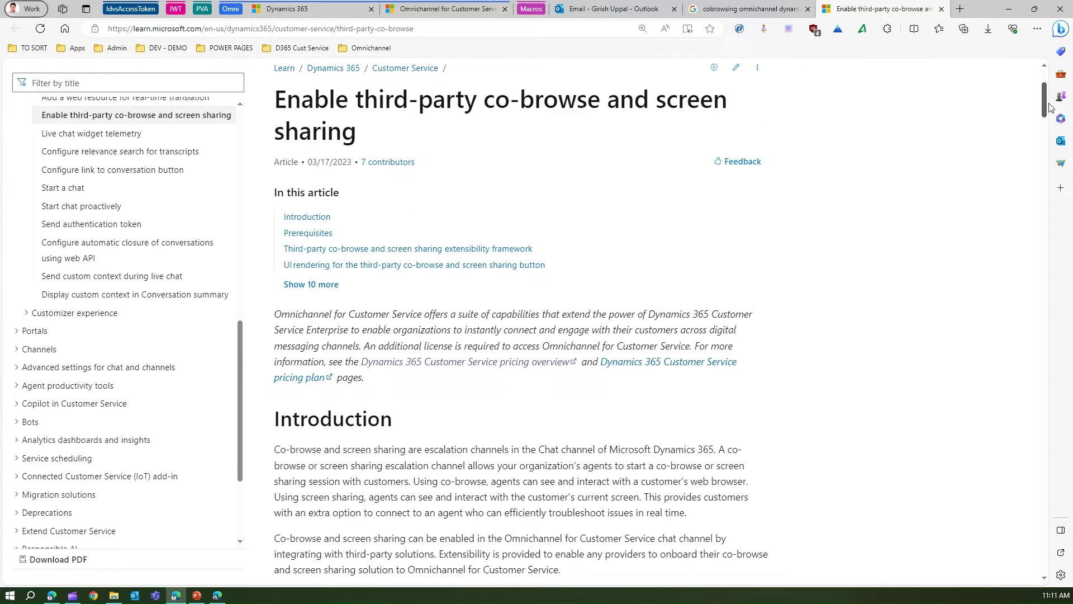
pyautogui.moveTo(1049, 106); pyautogui.dragTo(1058, 163)
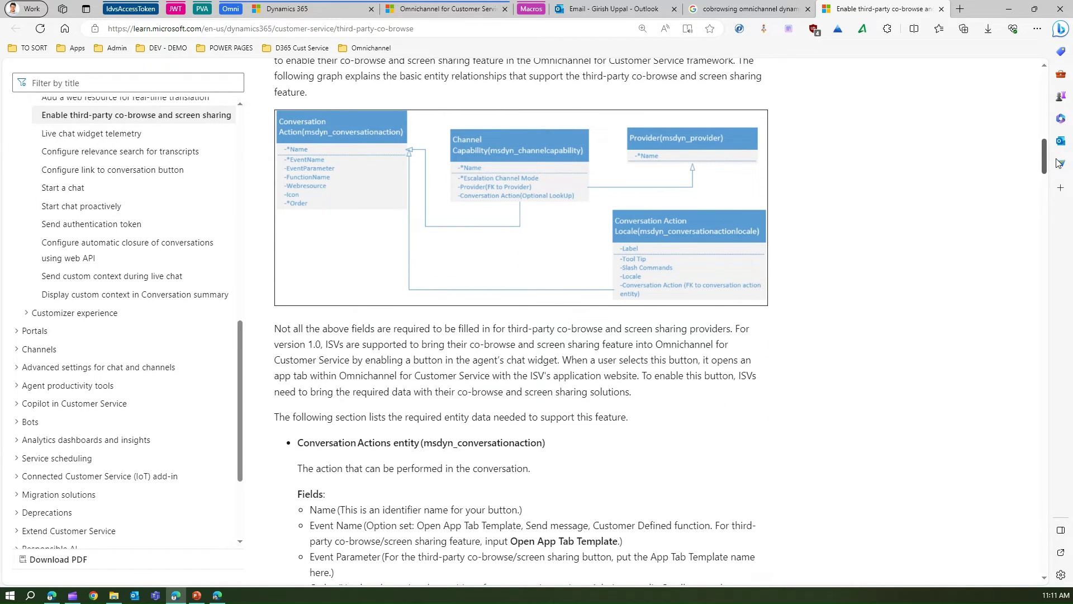
pyautogui.moveTo(1057, 163); pyautogui.dragTo(1057, 267)
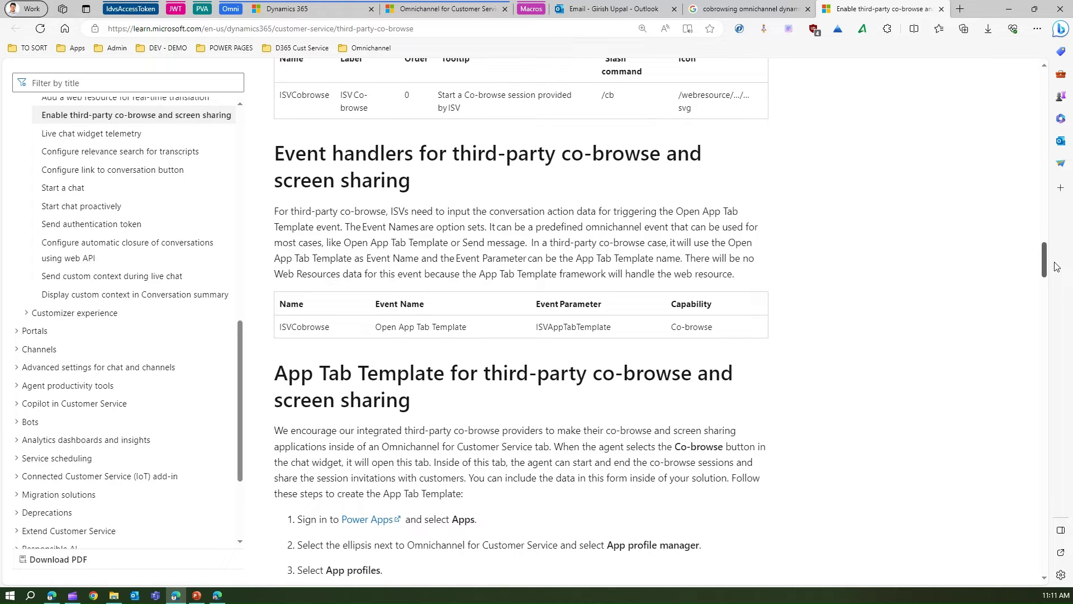
pyautogui.moveTo(1057, 267); pyautogui.dragTo(1058, 315)
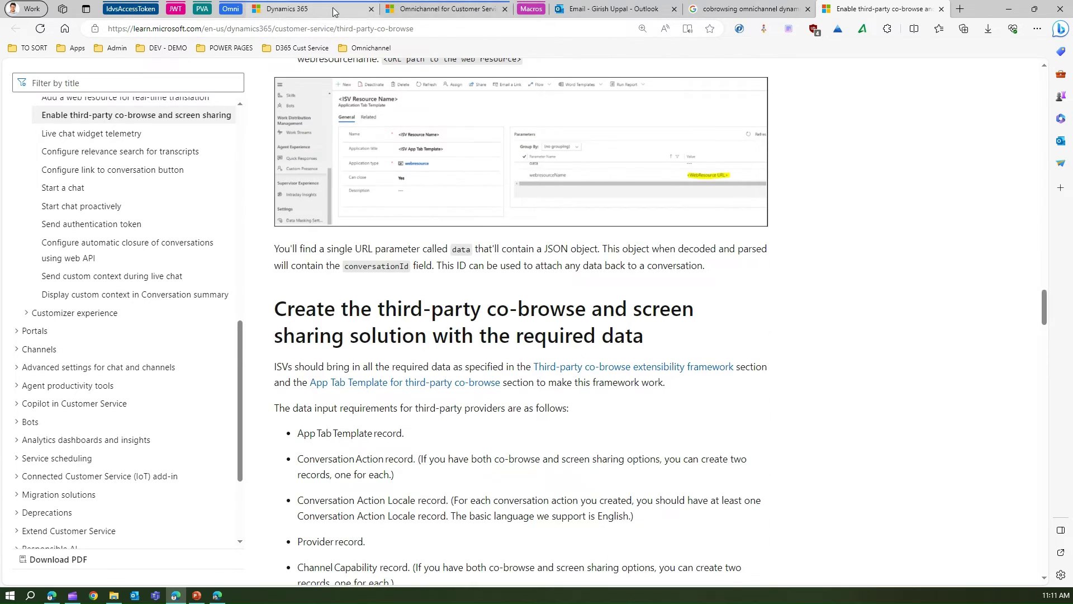
# Save and close the chat channel settings, then switch to the Omnichannel agent dashboard
pyautogui.click(413, 9)
pyautogui.click(283, 8)
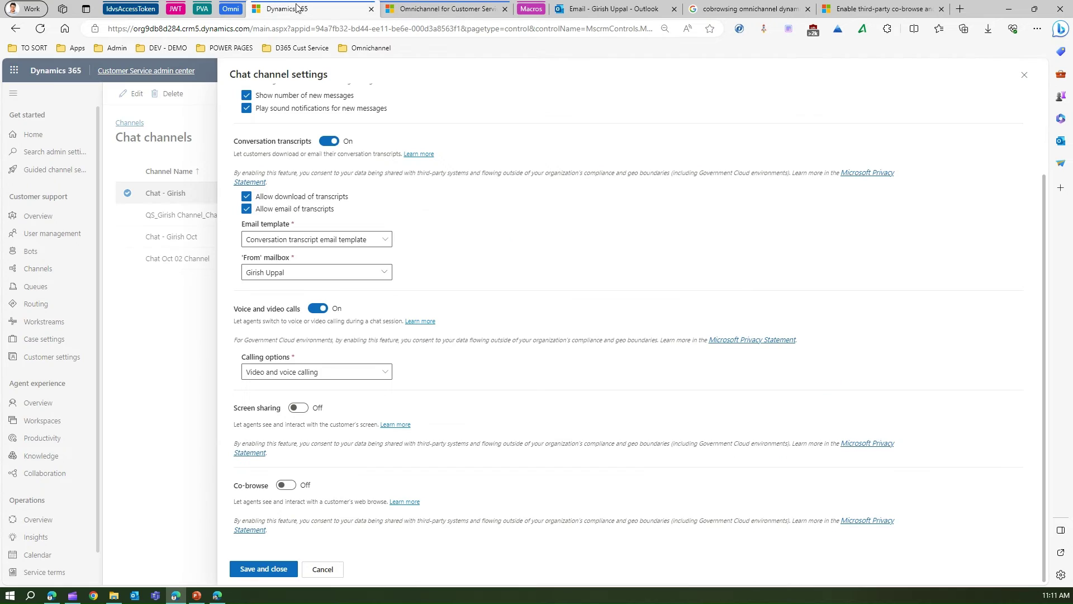
pyautogui.click(278, 571)
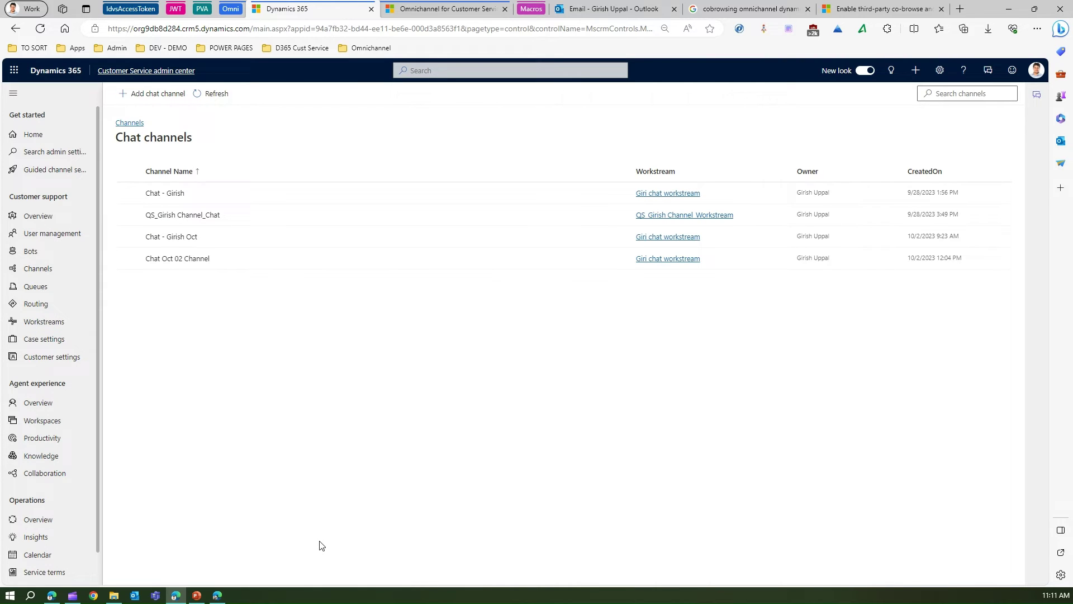
pyautogui.click(424, 10)
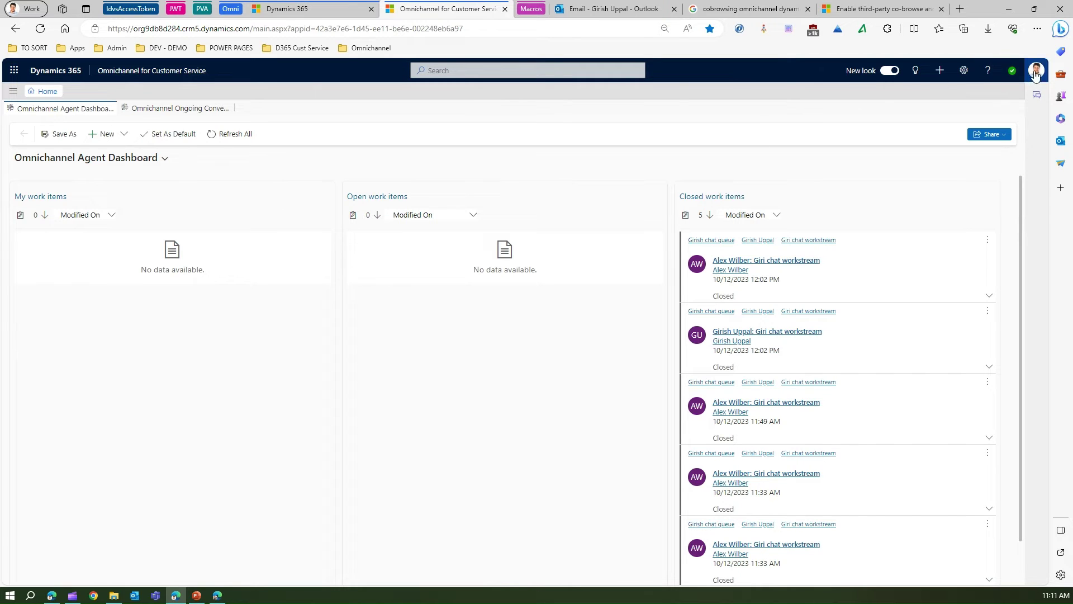
# Open File Explorer to find the Chat.html test page in the OMNI folder
pyautogui.click(114, 599)
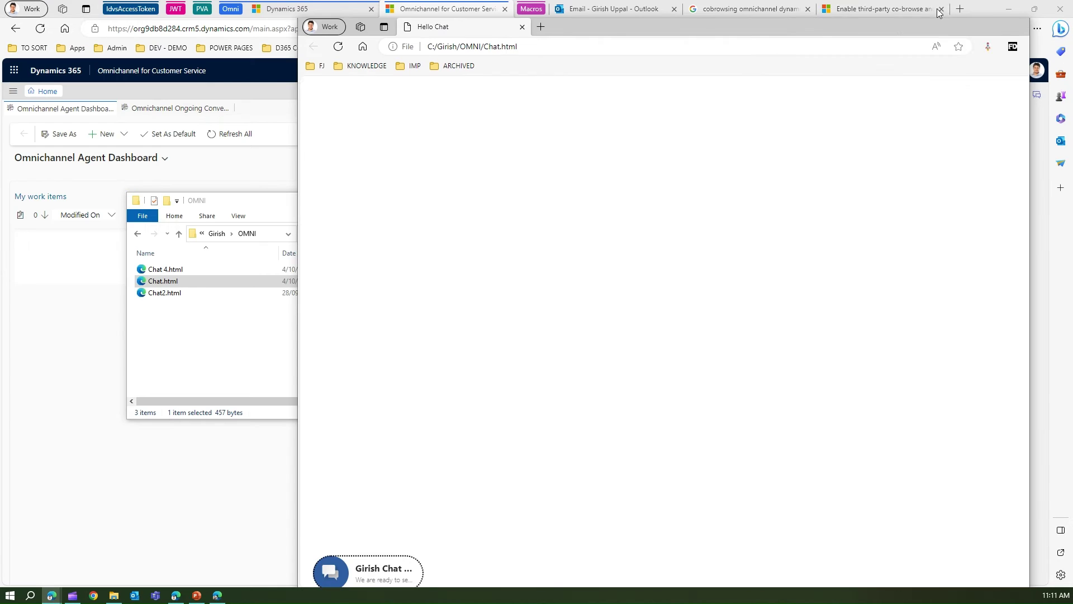
# Narrow and move the Chat.html test page window aside, and hide File Explorer
pyautogui.moveTo(1033, 55); pyautogui.dragTo(665, 54)
pyautogui.moveTo(569, 29); pyautogui.dragTo(554, 30)
pyautogui.moveTo(243, 203); pyautogui.dragTo(192, 202)
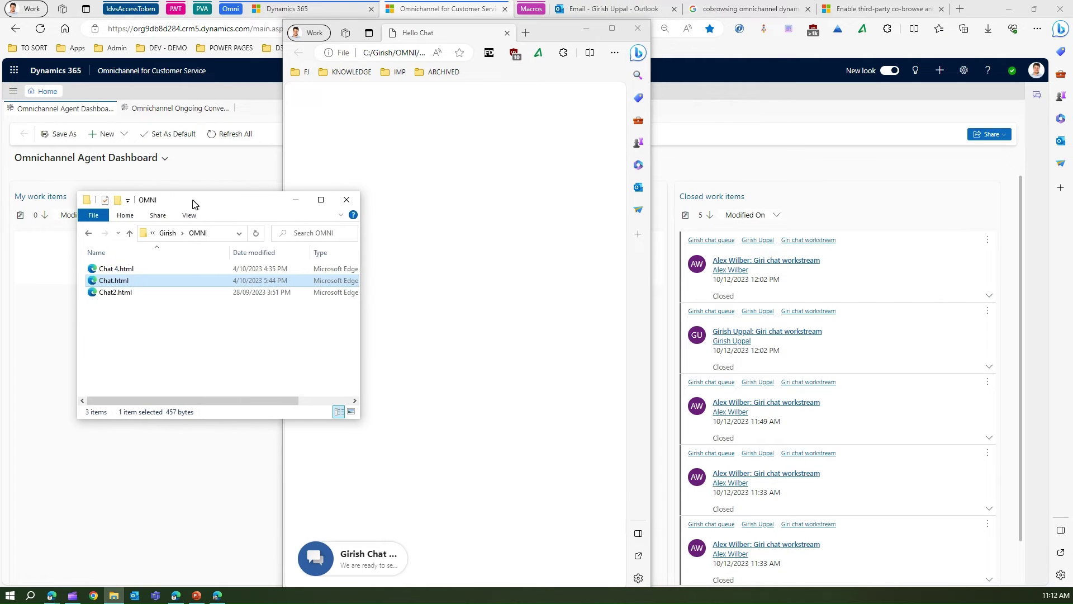
pyautogui.click(296, 199)
# Start a live chat in the test page widget and send 'Hello' to support
pyautogui.click(358, 568)
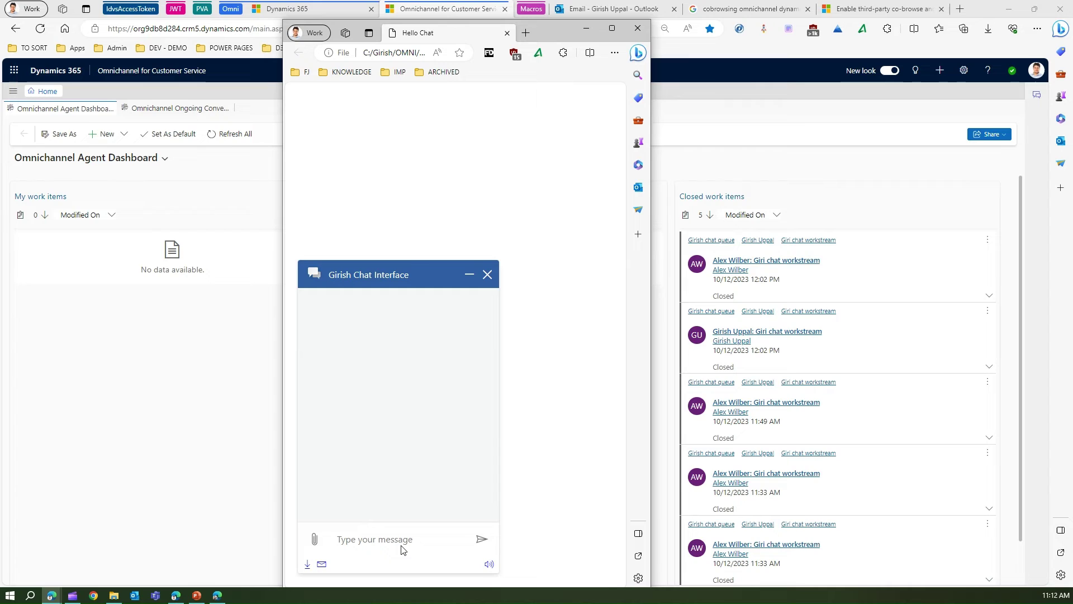
pyautogui.write('Hello')
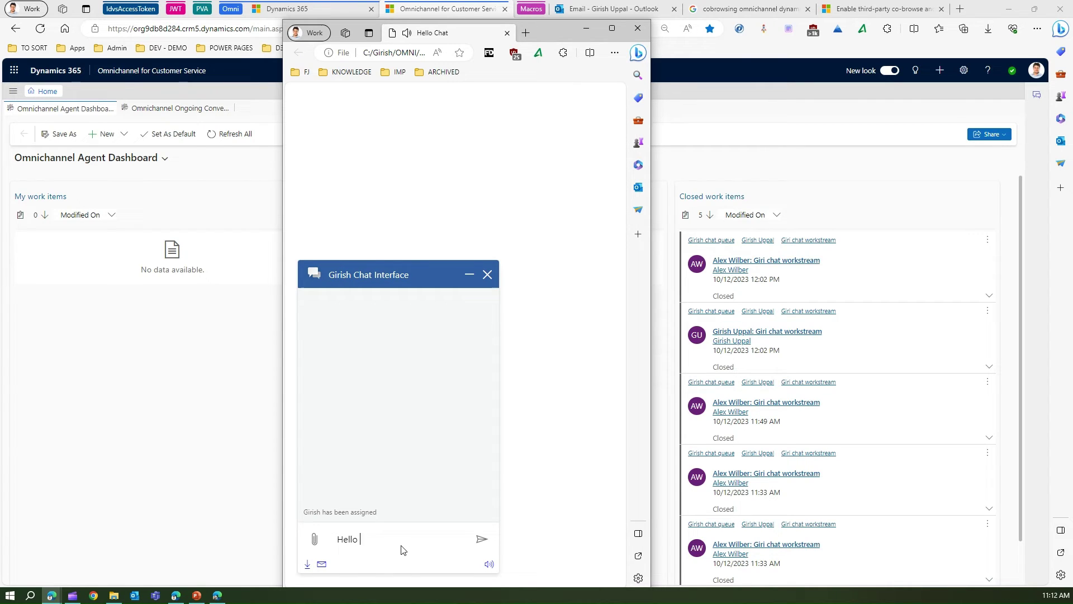
pyautogui.press('Return')
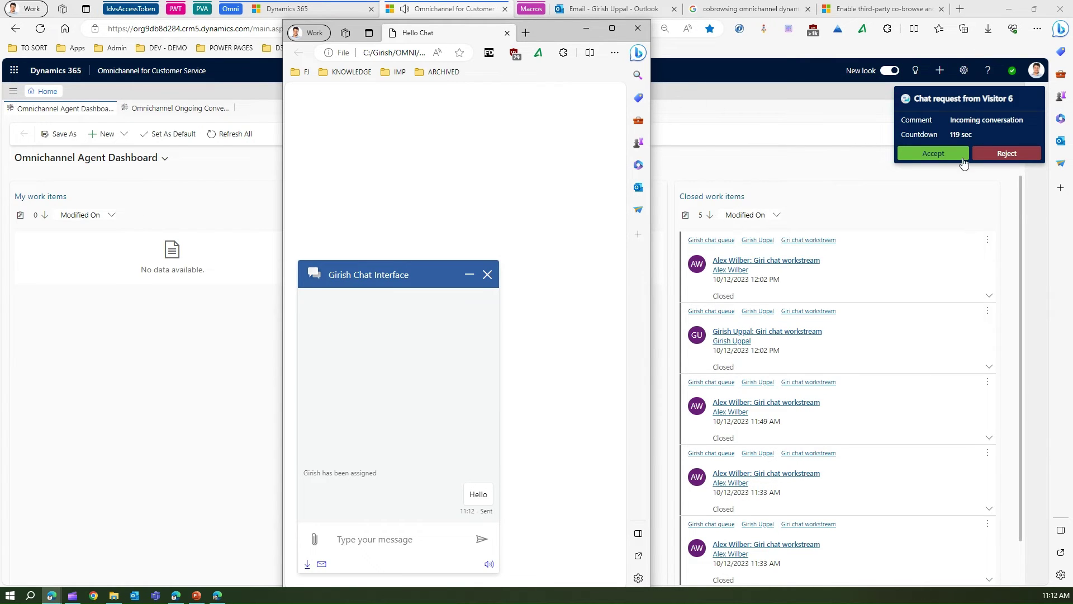
# Accept Visitor 6's incoming chat and reply 'Hello' to the customer
pyautogui.click(945, 157)
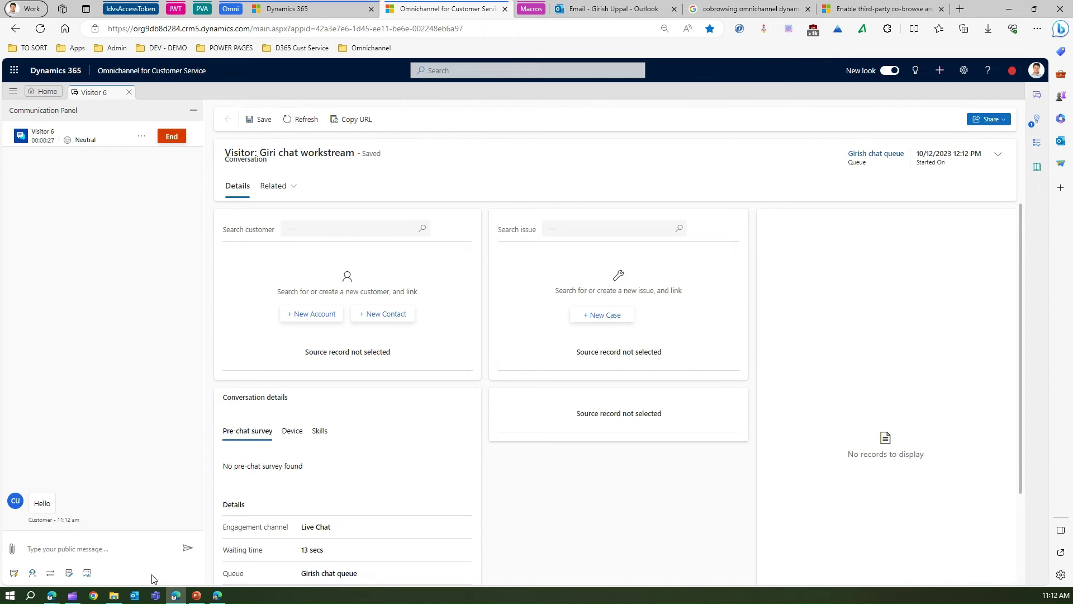
pyautogui.write('Hello')
pyautogui.press('Return')
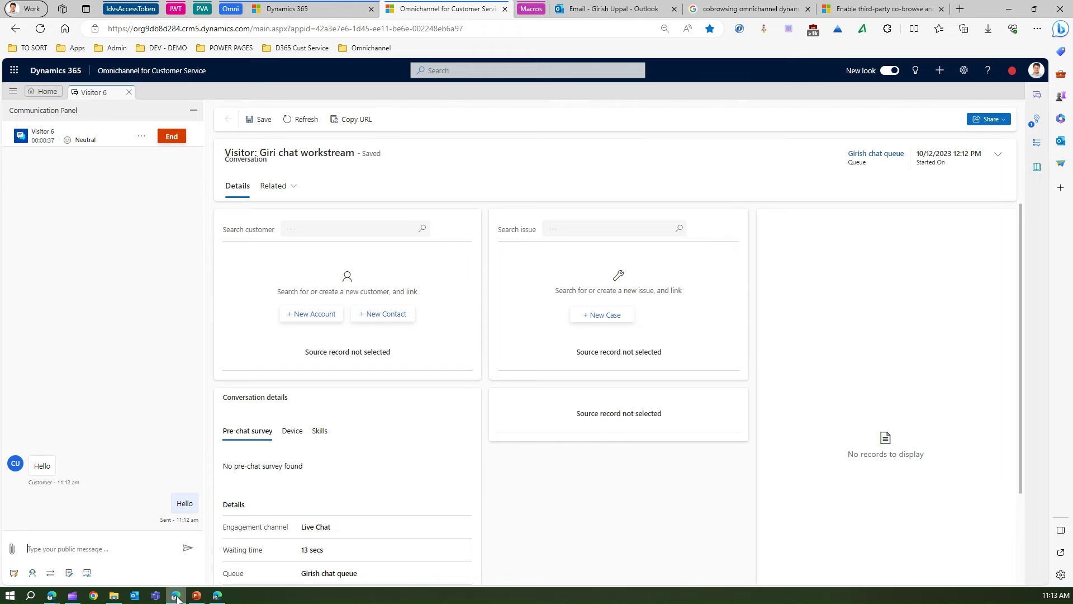
pyautogui.moveTo(177, 597)
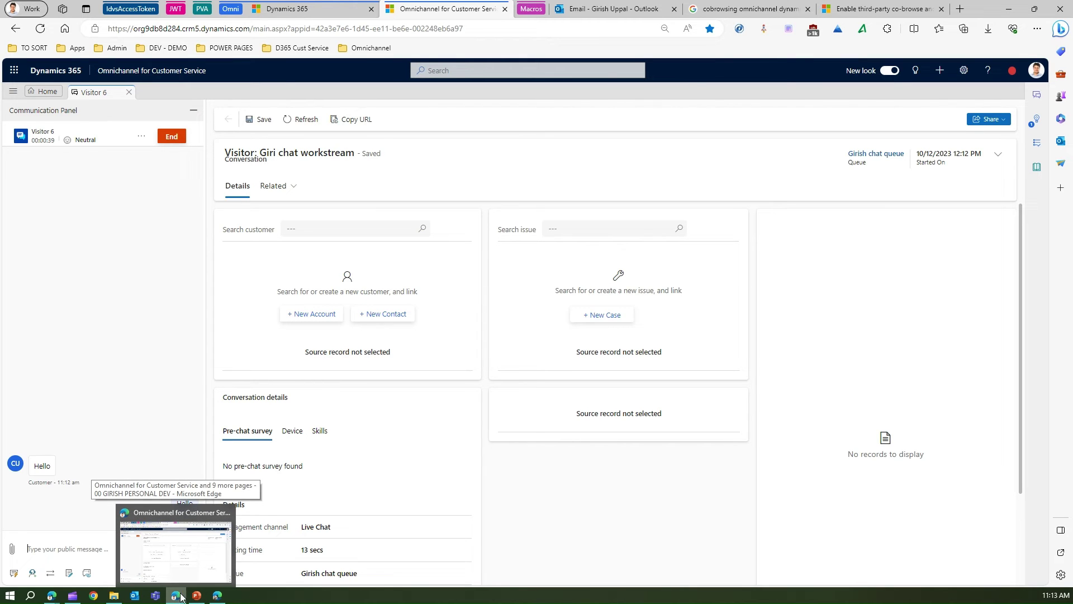
# Maximize the customer's chat window and send Contoso New App Template.docx as an attachment
pyautogui.hotkey('alt', 'Tab')
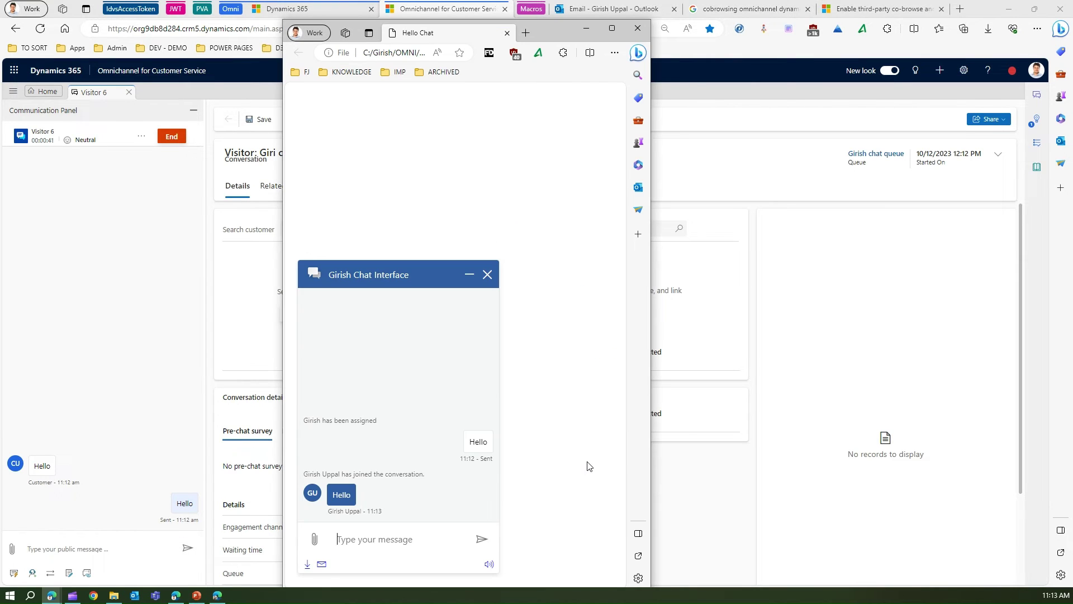
pyautogui.moveTo(561, 32); pyautogui.dragTo(832, 1)
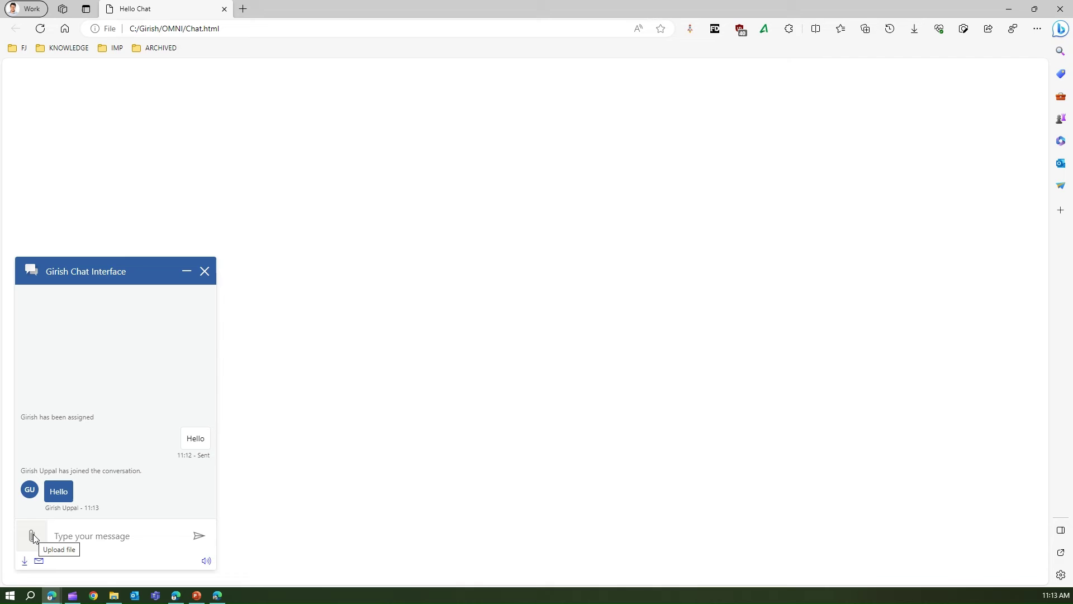
pyautogui.click(33, 537)
pyautogui.click(63, 120)
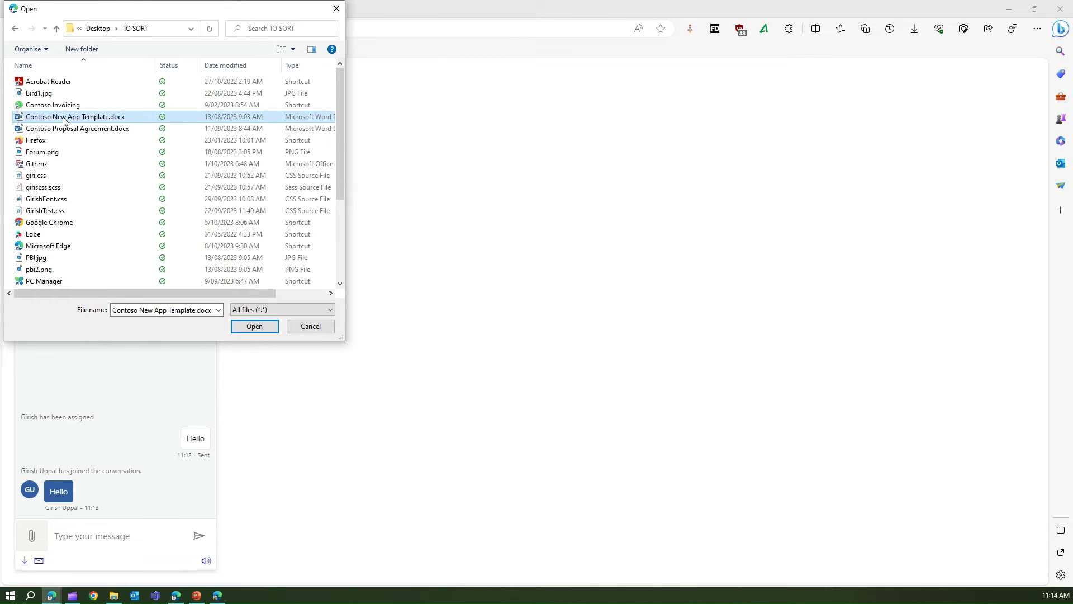
pyautogui.click(254, 326)
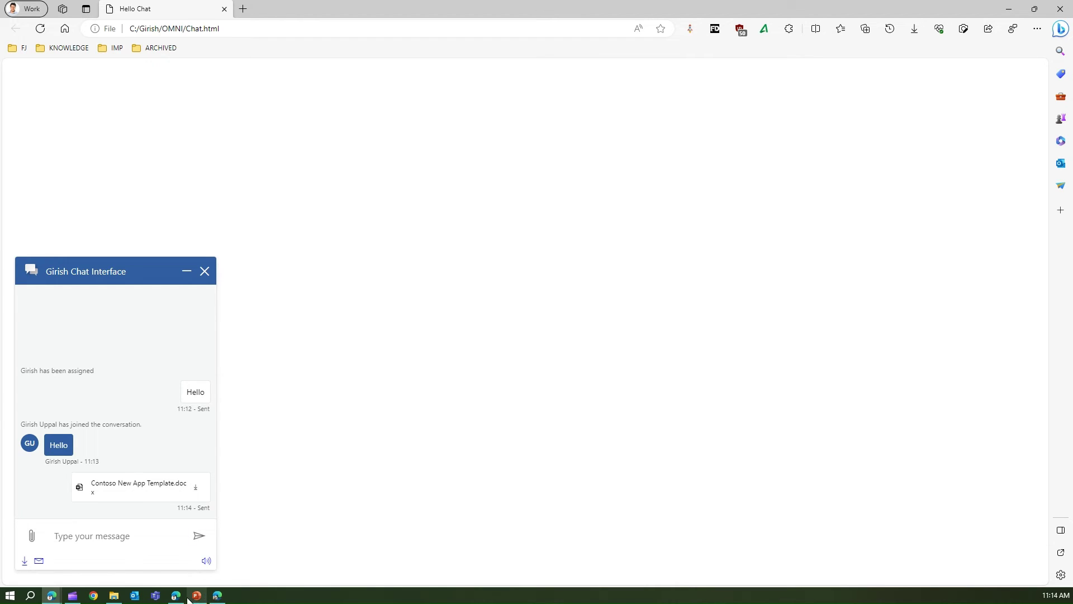
pyautogui.moveTo(174, 597)
pyautogui.click(177, 564)
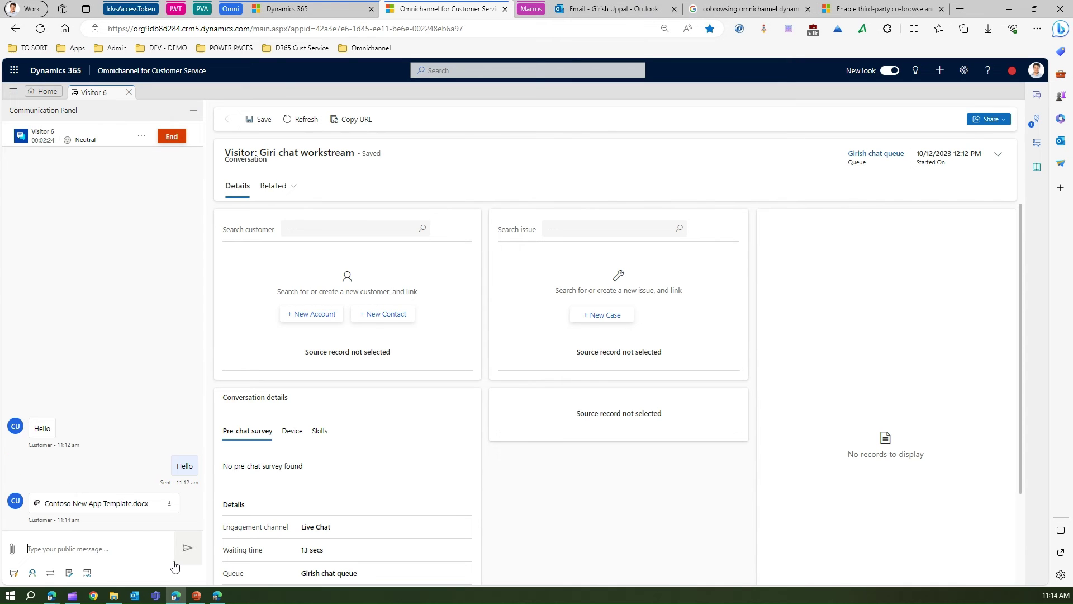
# Attach GirishFont.css from the agent's panel and confirm it arrives in the customer's chat window
pyautogui.click(13, 551)
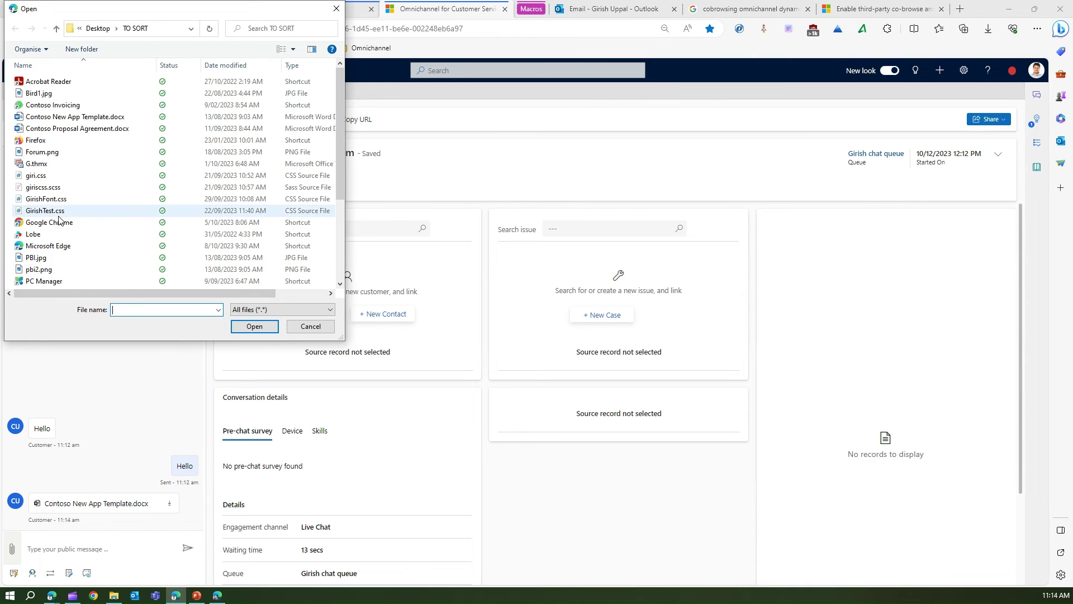
pyautogui.click(55, 201)
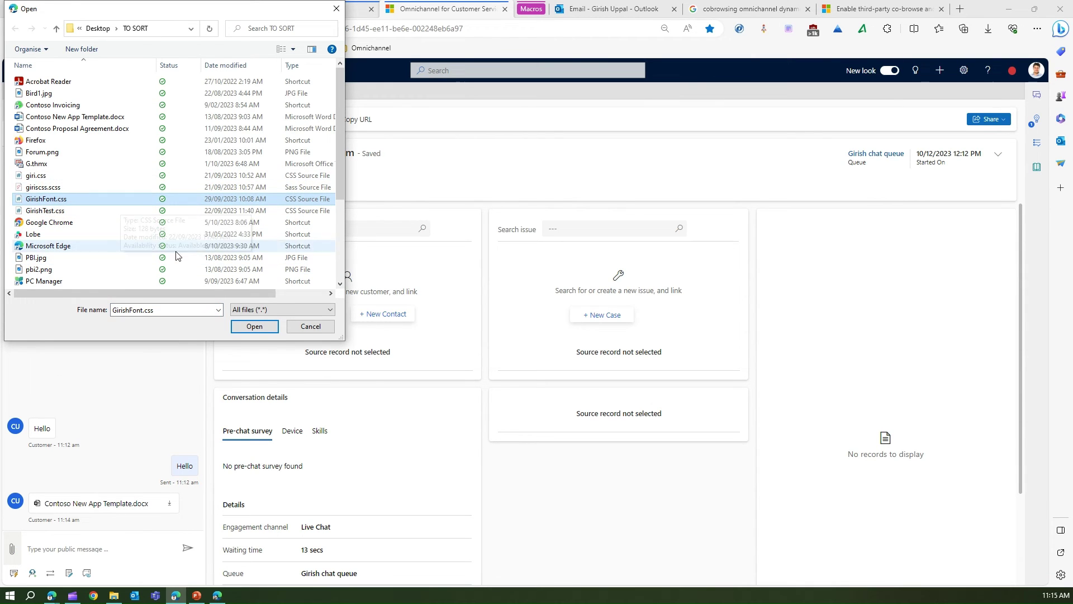
pyautogui.click(249, 326)
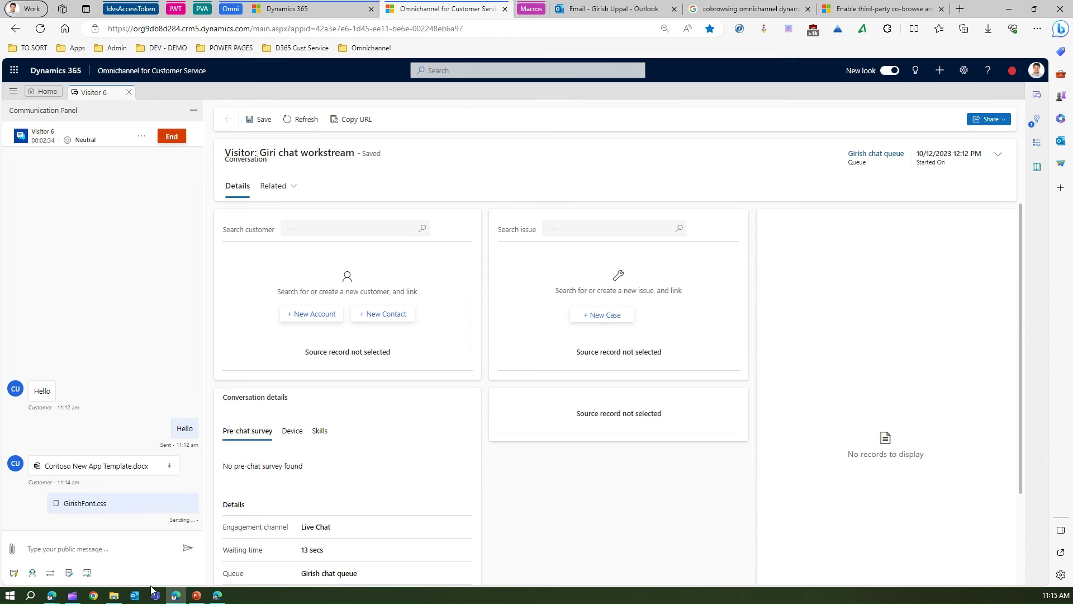
pyautogui.moveTo(175, 597)
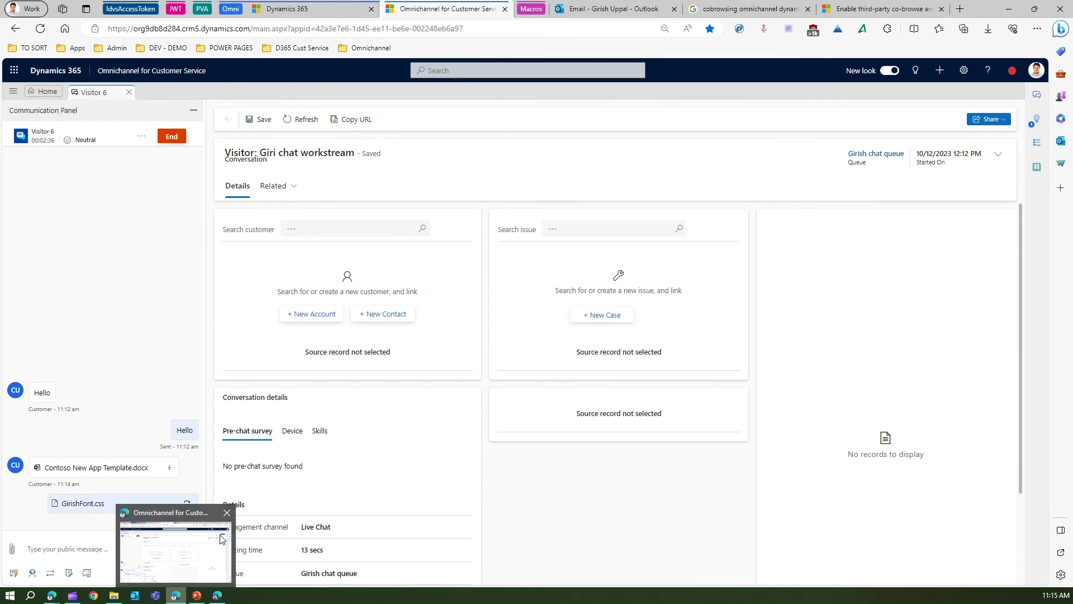
pyautogui.click(137, 286)
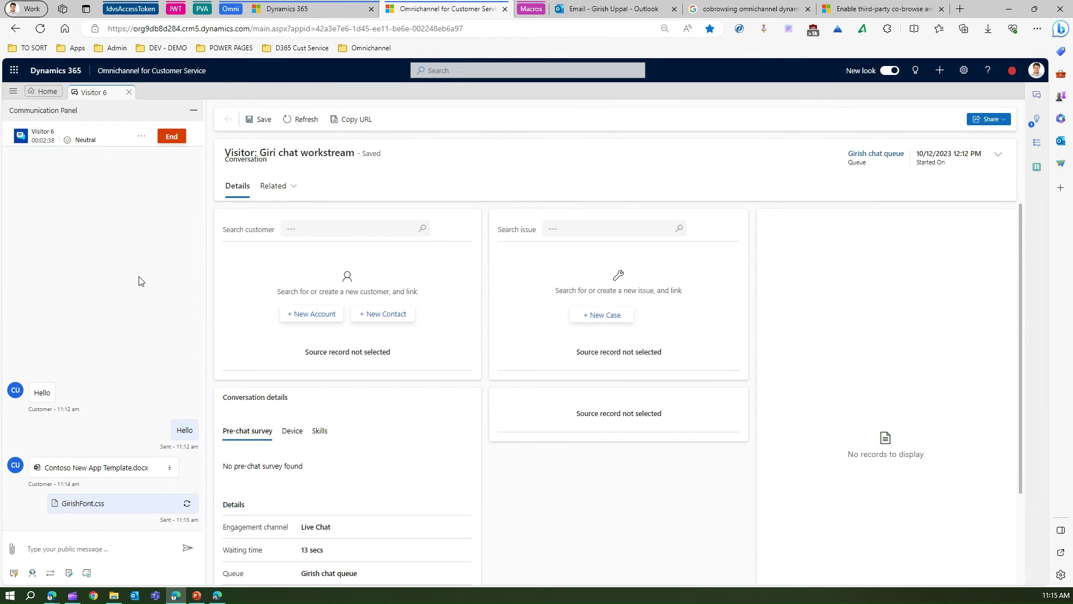
pyautogui.hotkey('alt', 'Tab')
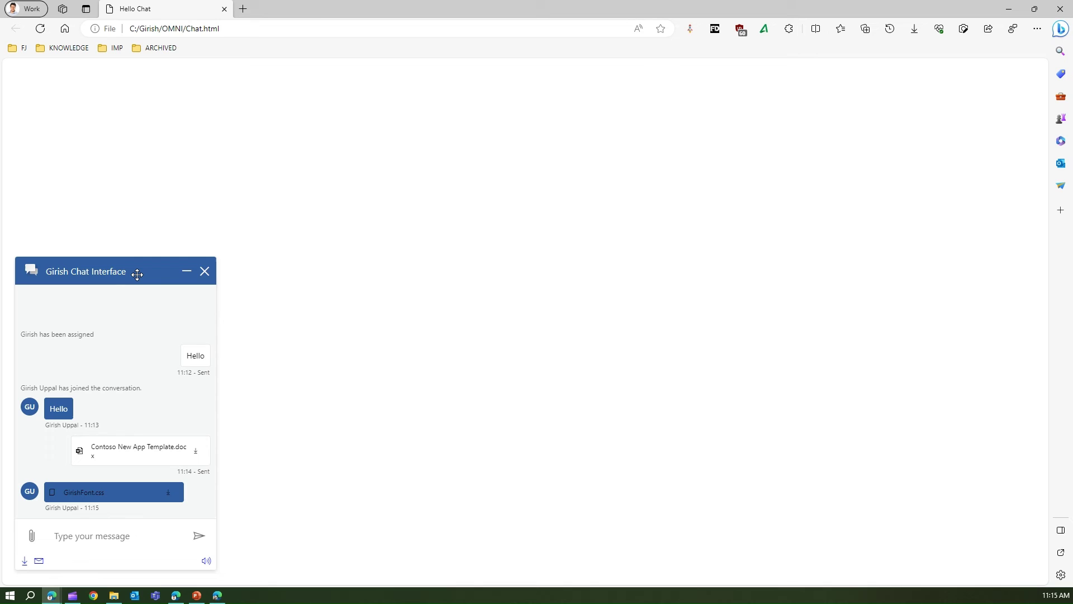
pyautogui.hotkey('alt', 'Tab')
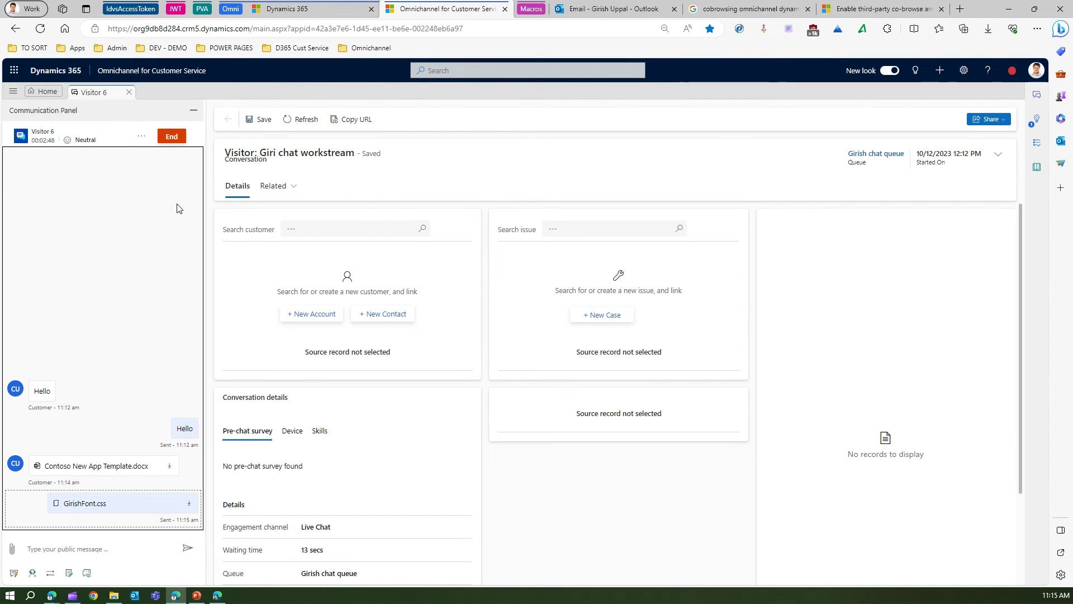
# Start a voice call to the visitor, answer it voice-only with microphone allowed, then hang up
pyautogui.click(144, 137)
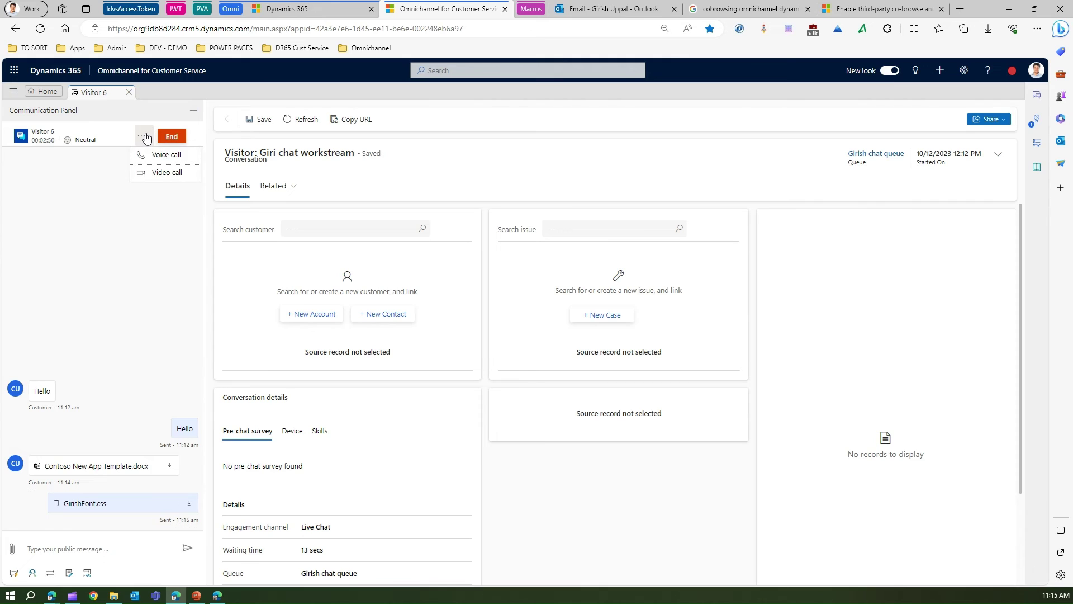
pyautogui.click(181, 159)
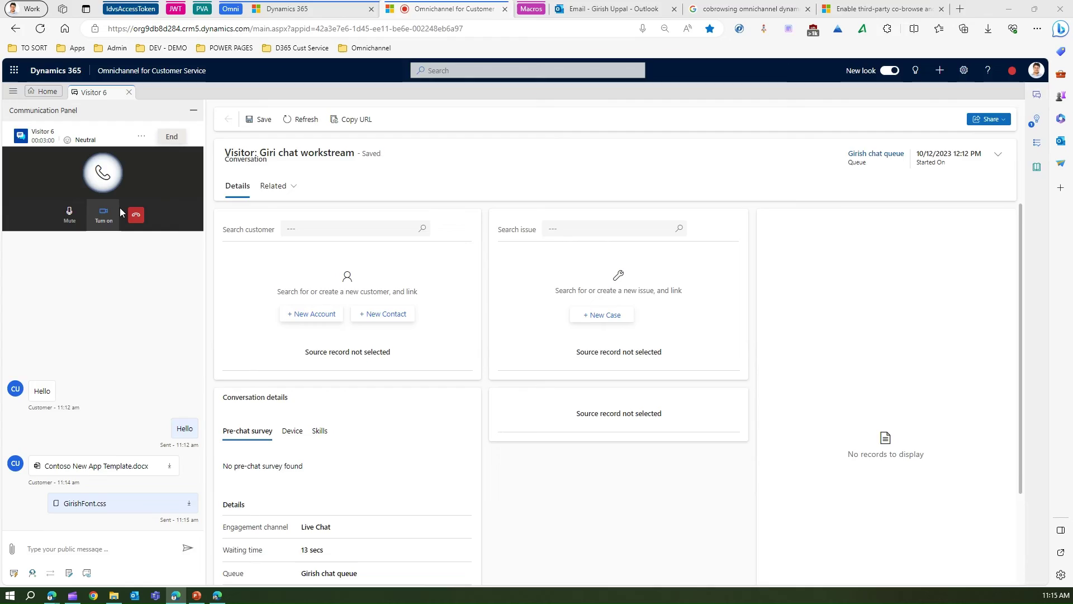
pyautogui.hotkey('alt', 'Tab')
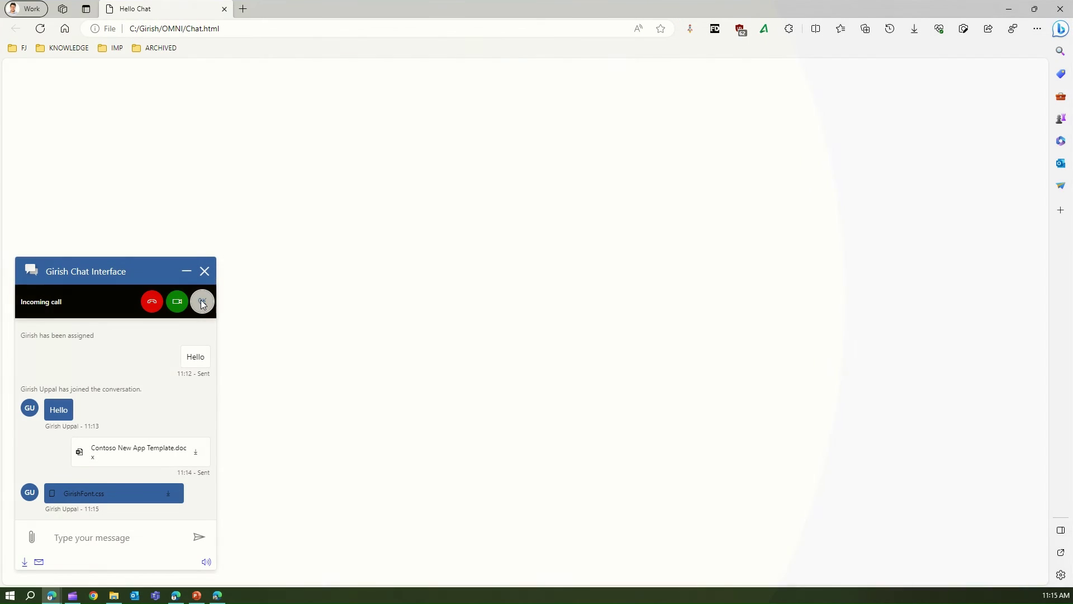
pyautogui.click(201, 302)
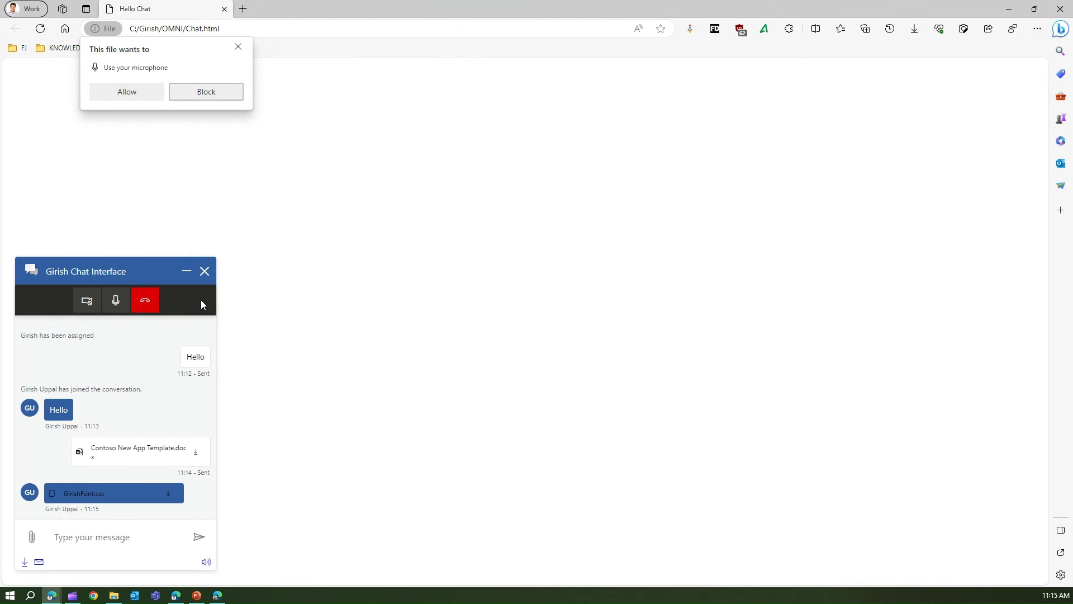
pyautogui.click(153, 99)
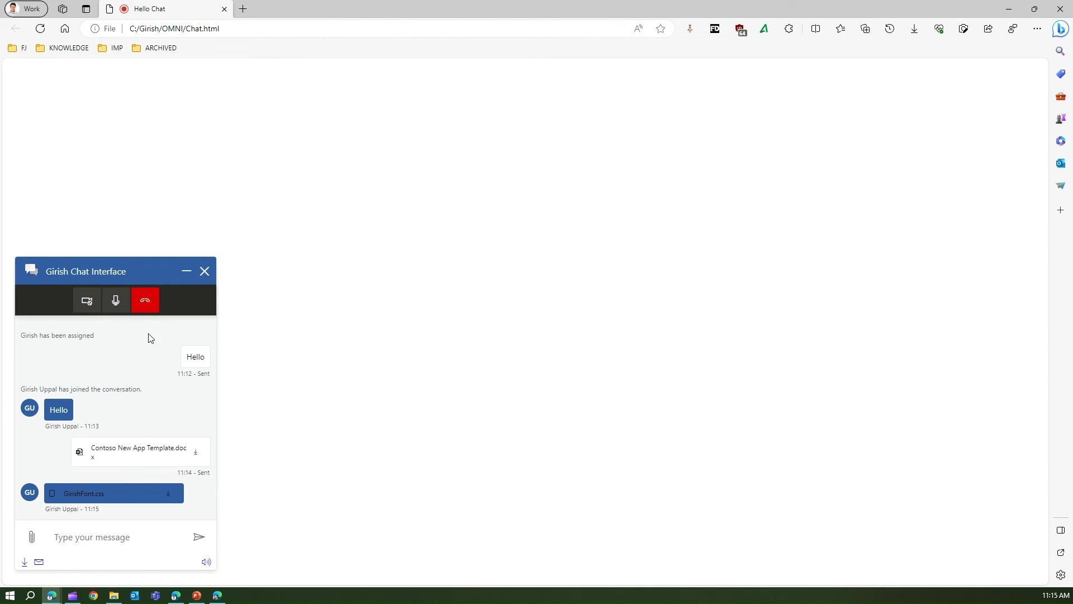
pyautogui.click(146, 303)
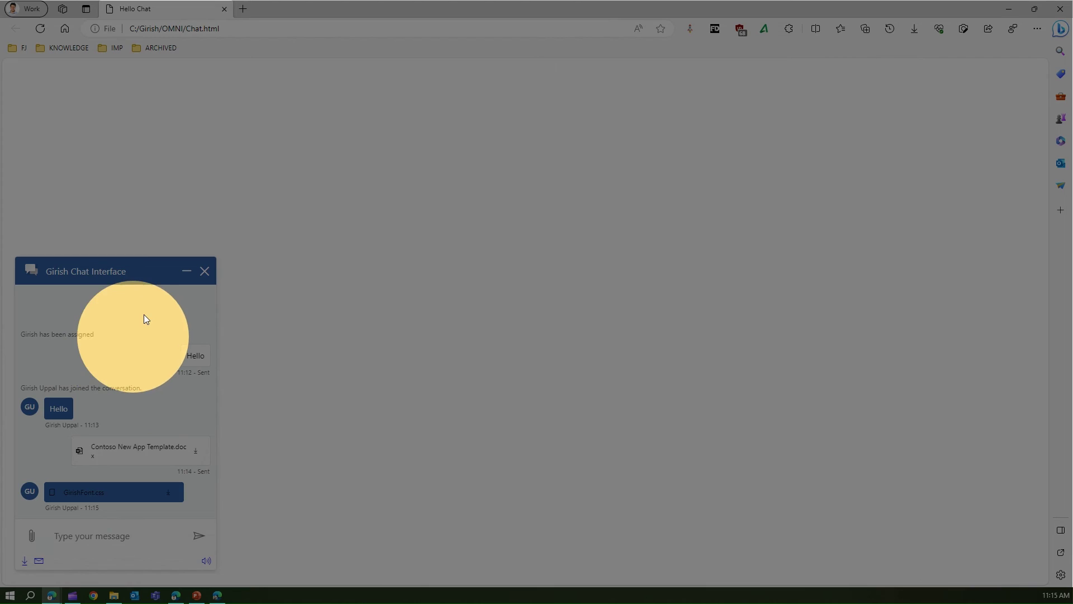
pyautogui.click(147, 315)
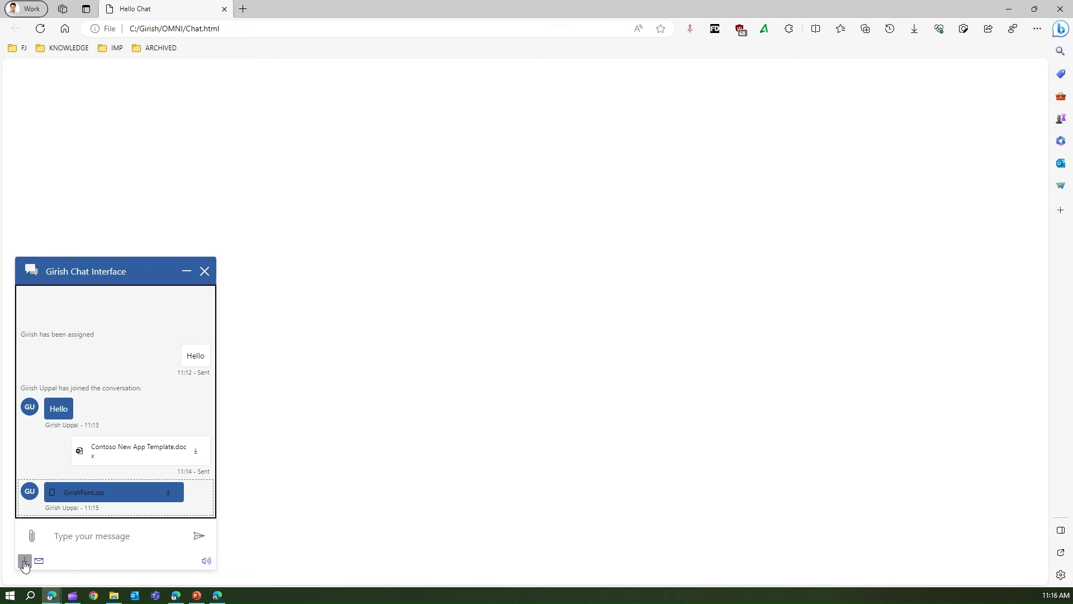
# Download the chat transcript as transcript (4).html, review it, and return to the Hello Chat tab
pyautogui.click(24, 562)
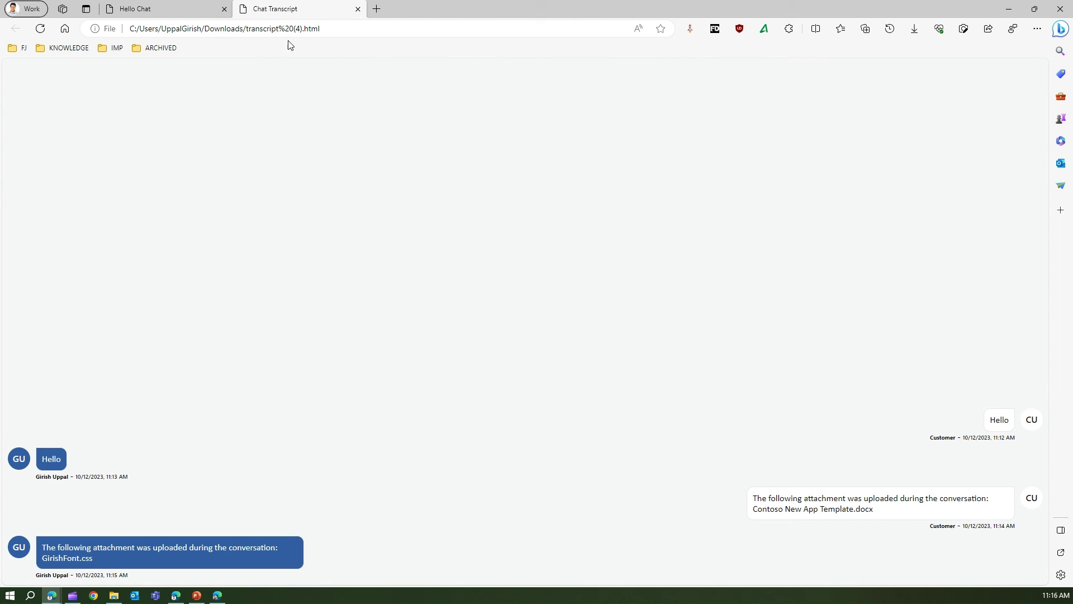
pyautogui.click(175, 13)
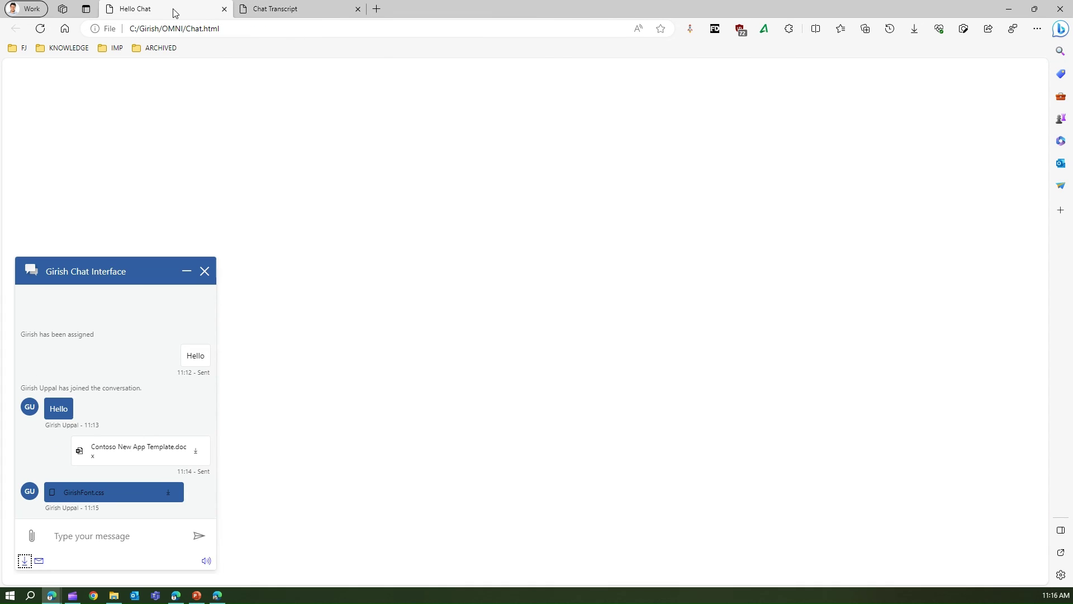
# Submit a request to email the chat transcript to the user's e-mail address
pyautogui.click(40, 563)
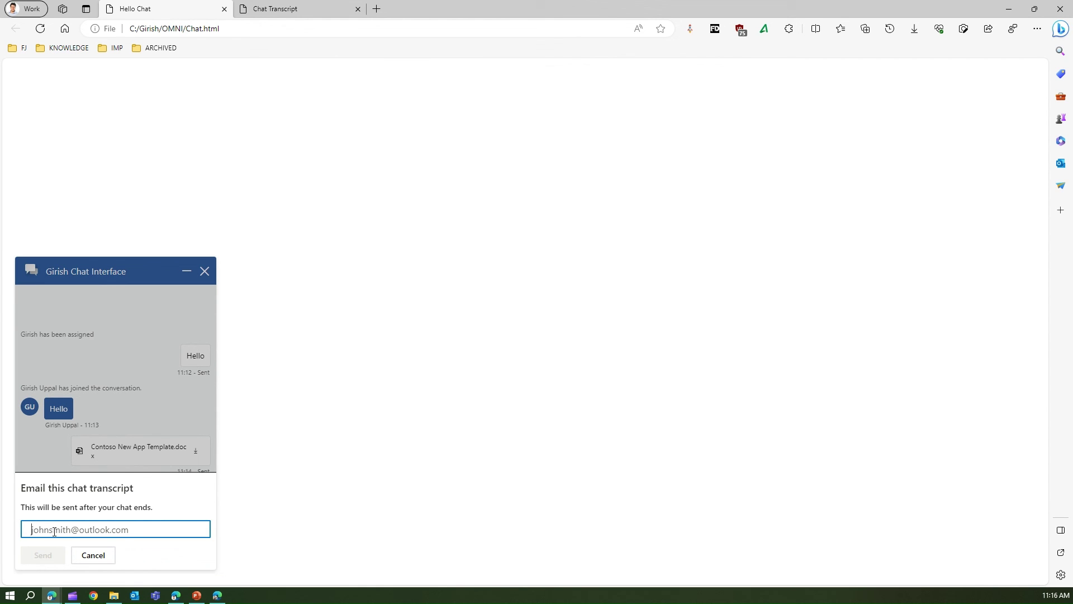
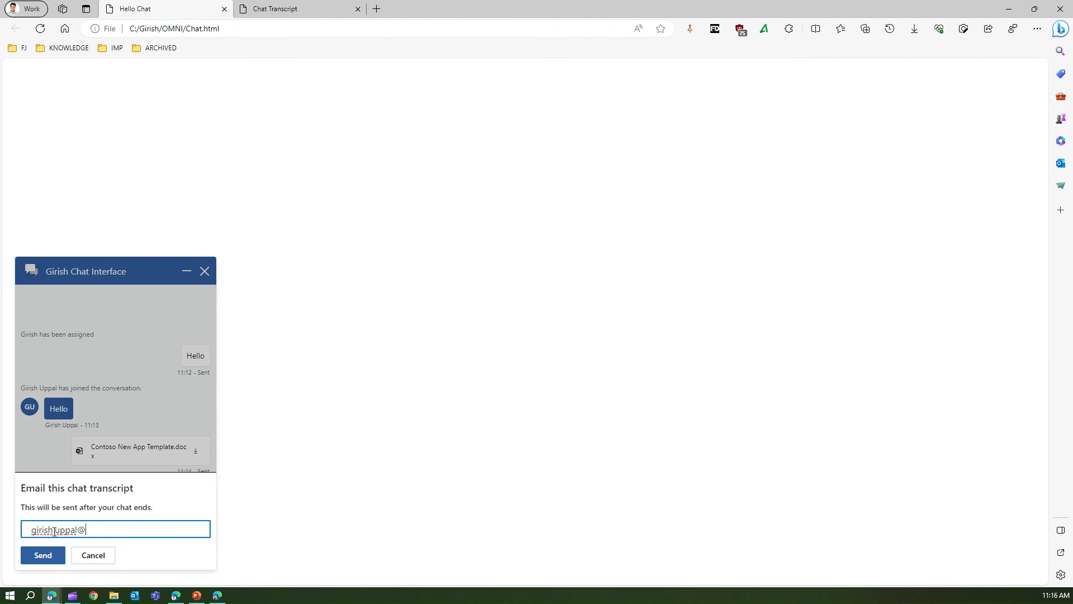
pyautogui.click(42, 557)
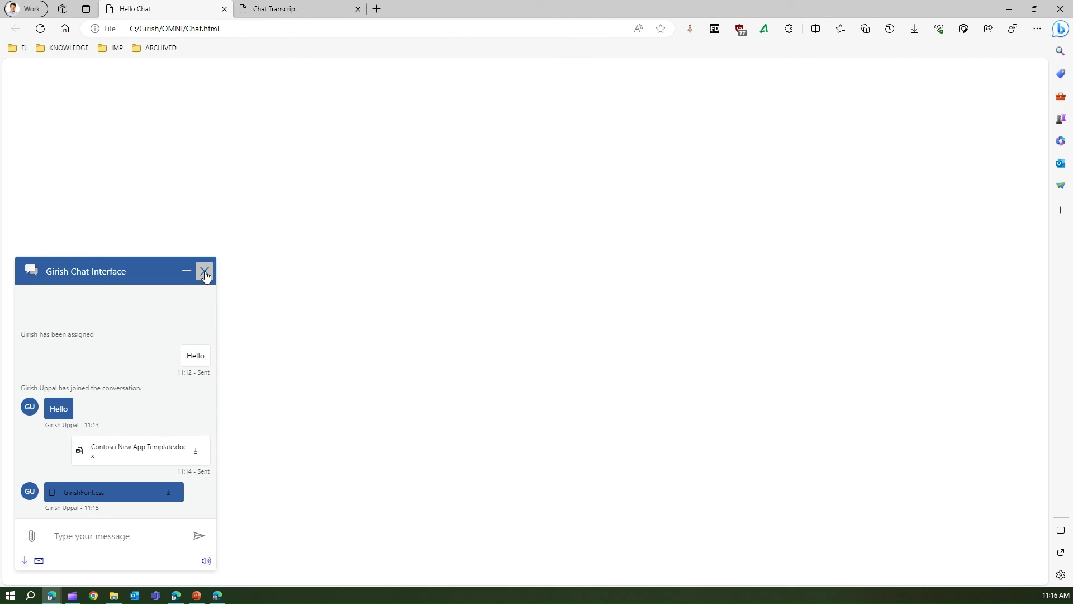
# End the chat from the widget header, choosing Close at the 'Want a copy of this chat?' prompt
pyautogui.click(205, 271)
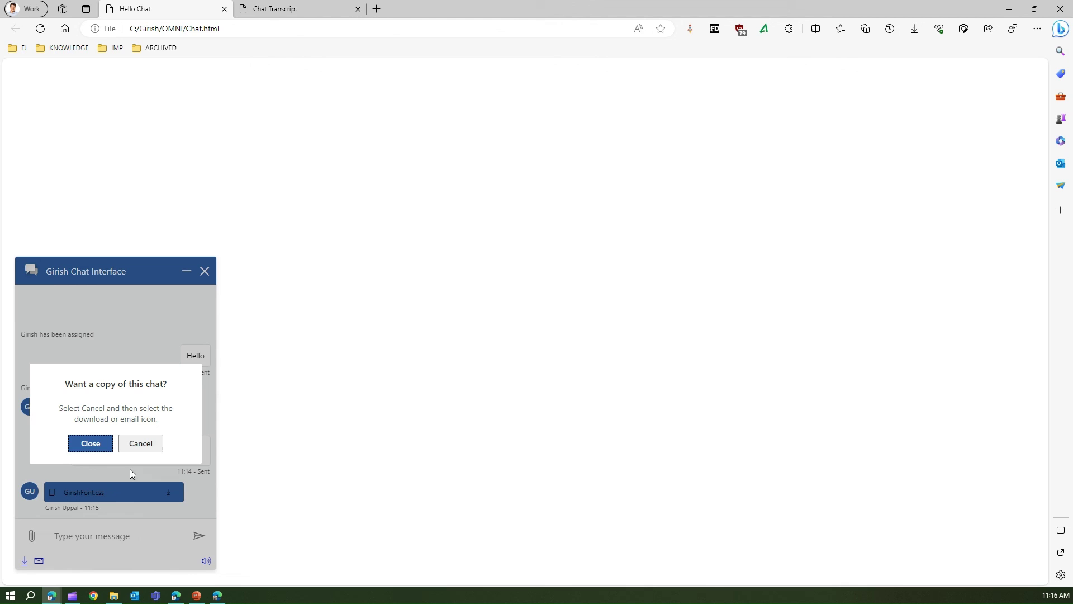
pyautogui.click(92, 444)
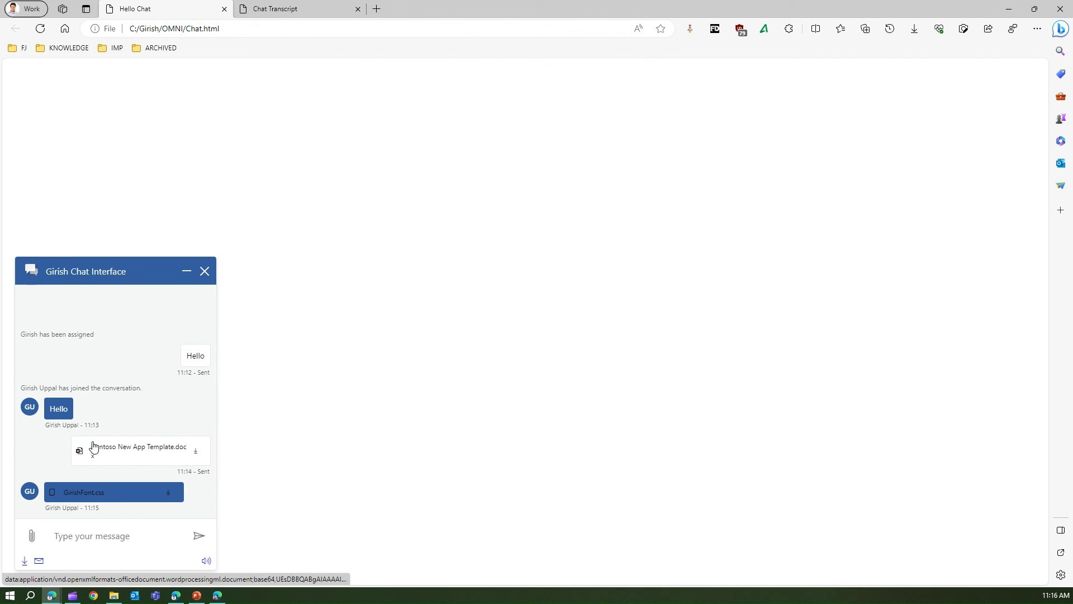